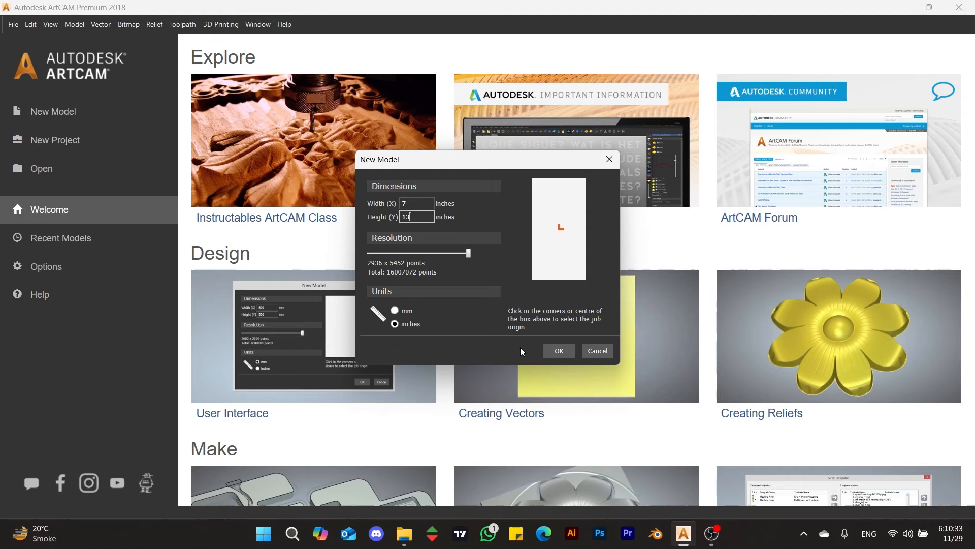
# - Create the 7 × 13 inch model and add a 6 × 12 inch rectangle centred at 0, 0
pyautogui.click(562, 352)
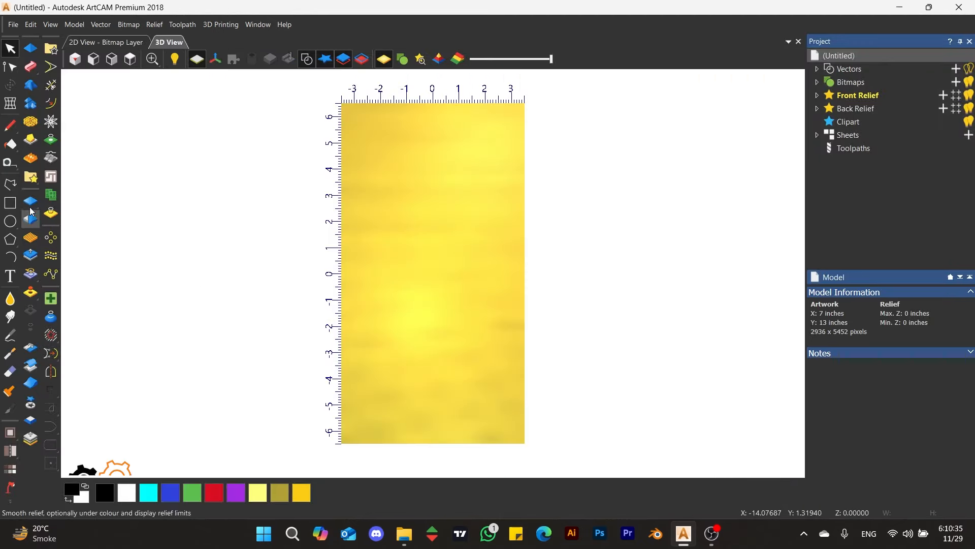
pyautogui.click(10, 204)
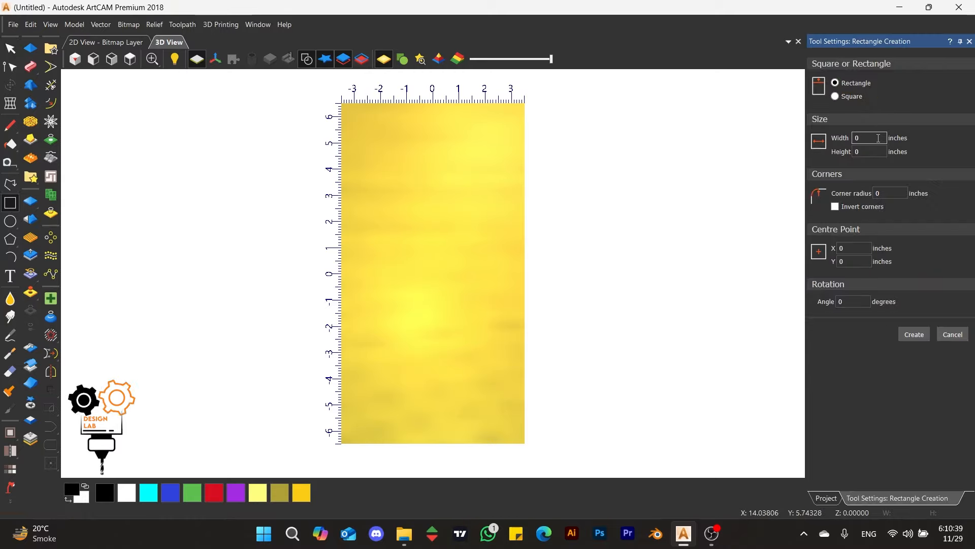
pyautogui.write('6')
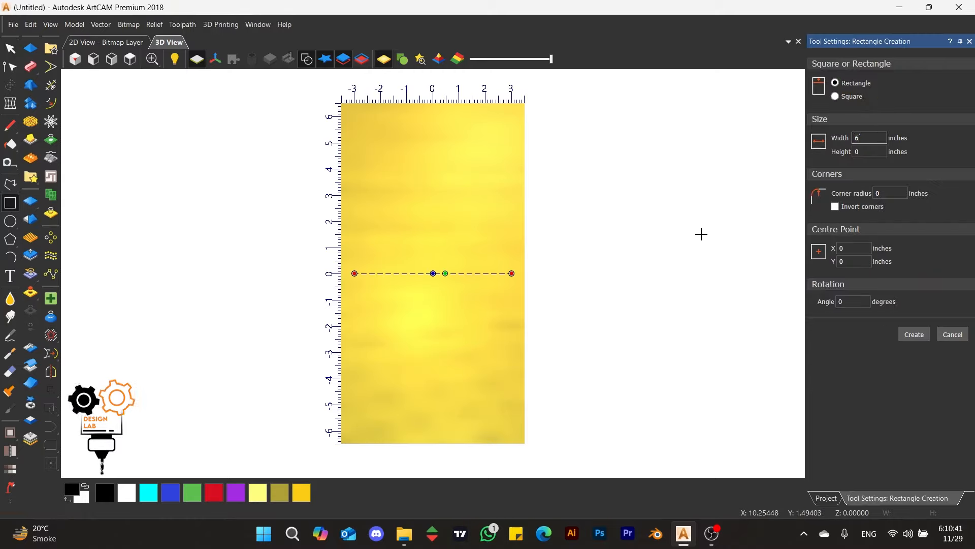
pyautogui.press('Tab')
pyautogui.write('12')
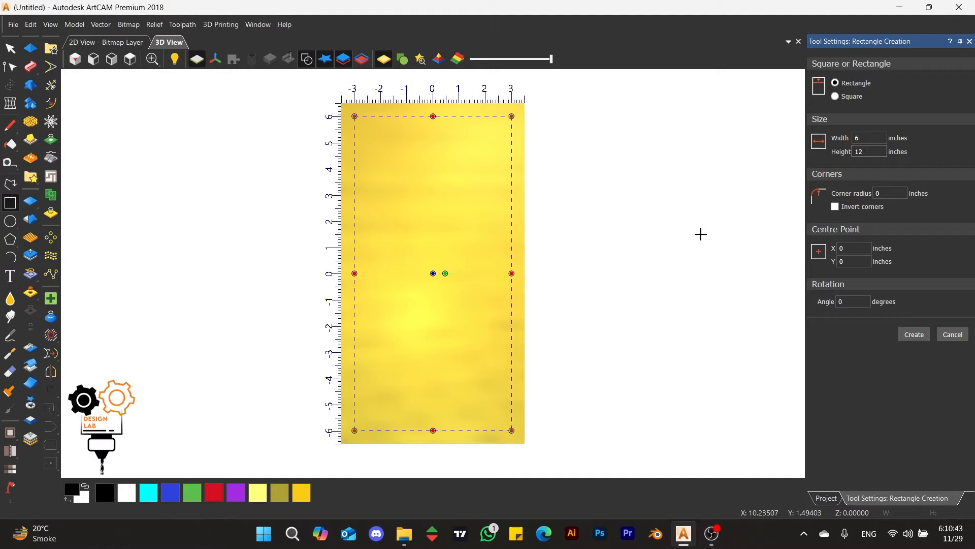
pyautogui.click(917, 335)
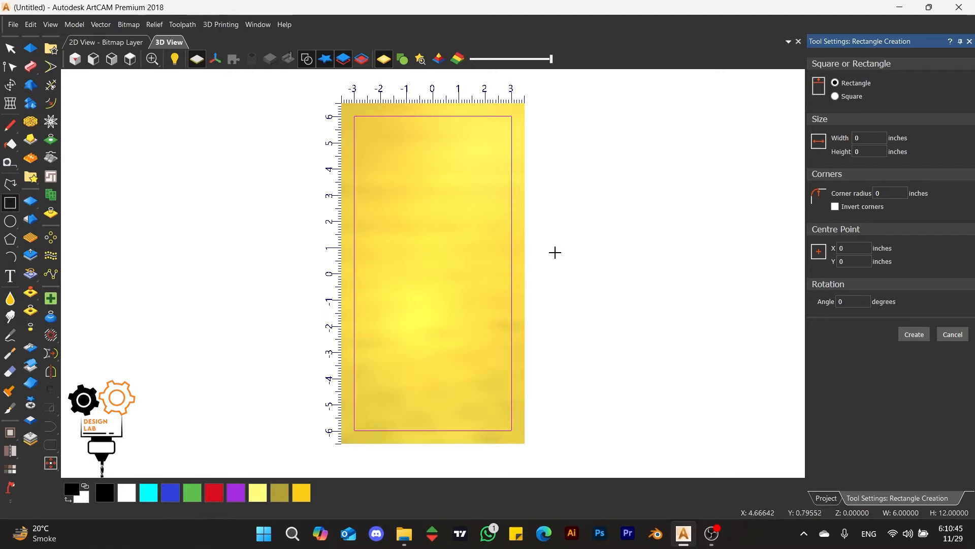
# - Insert nodes at the midpoints of the rectangle's left and right edges, at Y 0
pyautogui.click(10, 49)
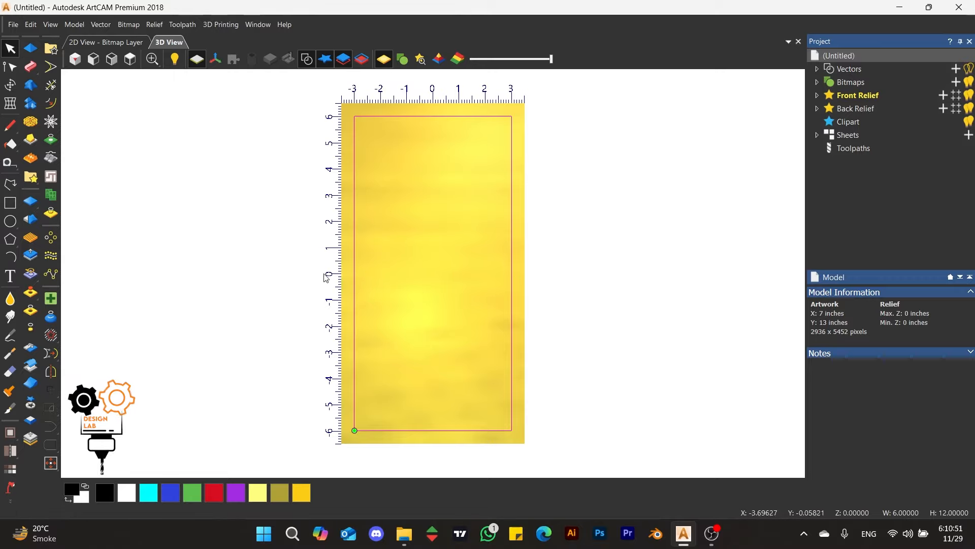
pyautogui.click(13, 74)
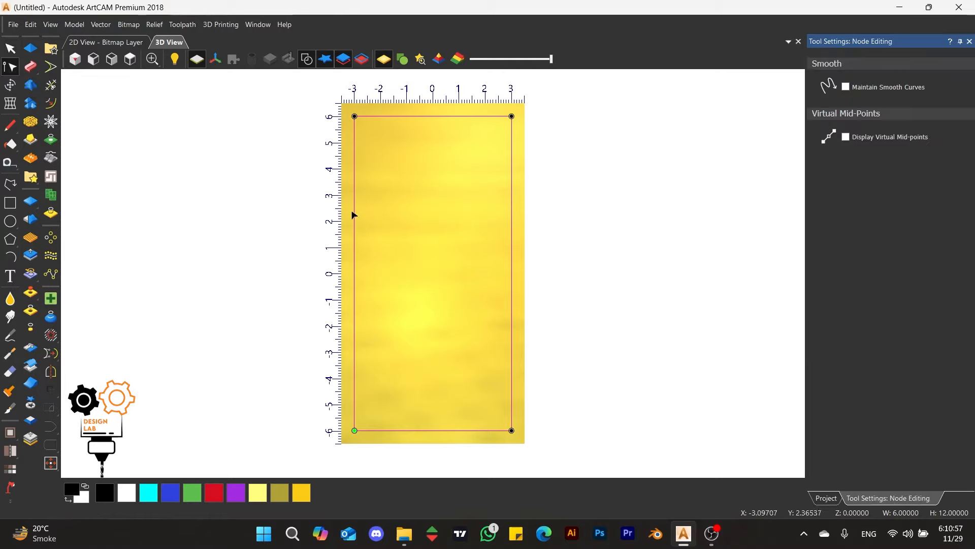
pyautogui.click(354, 273)
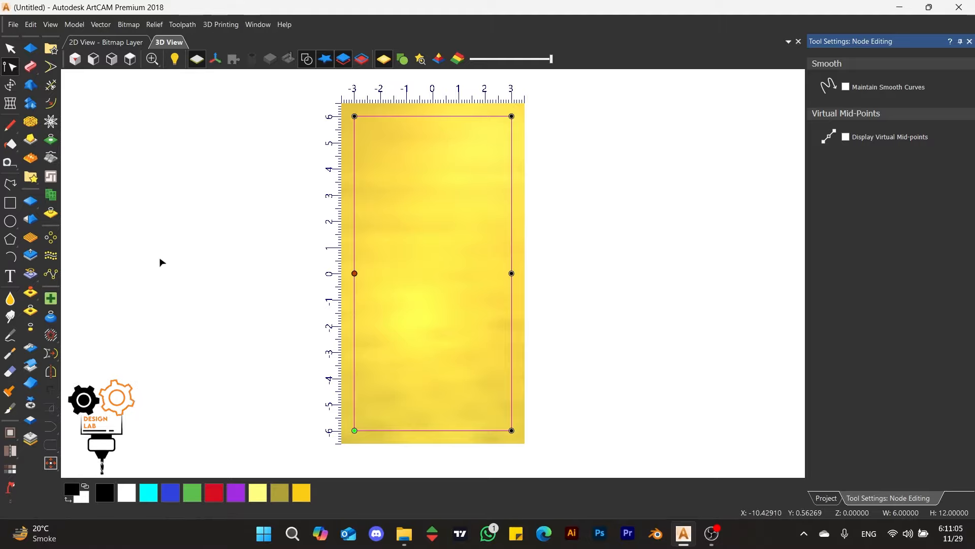
# - Add a vertical guideline in the 2D view and set its position to -2 inches
pyautogui.click(109, 43)
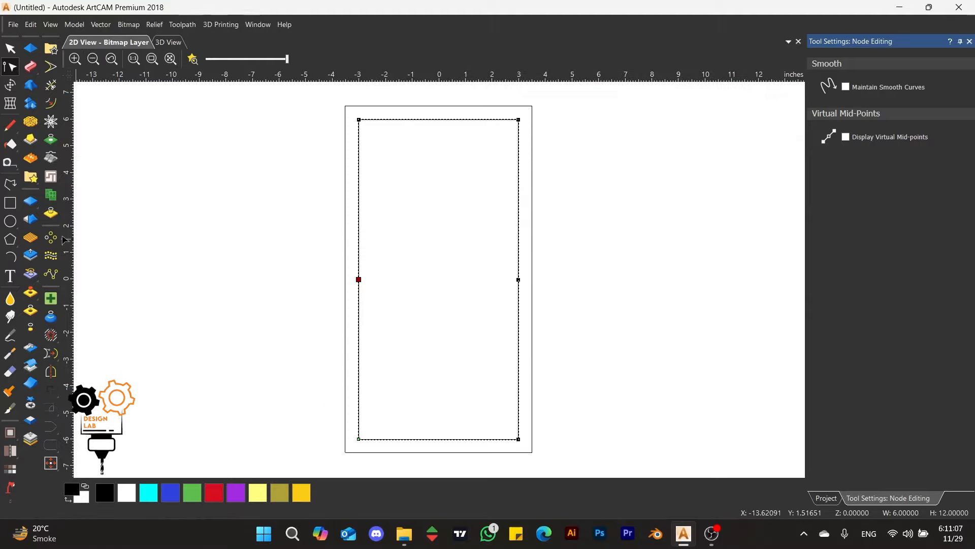
pyautogui.moveTo(67, 240); pyautogui.dragTo(381, 288)
pyautogui.click(426, 257)
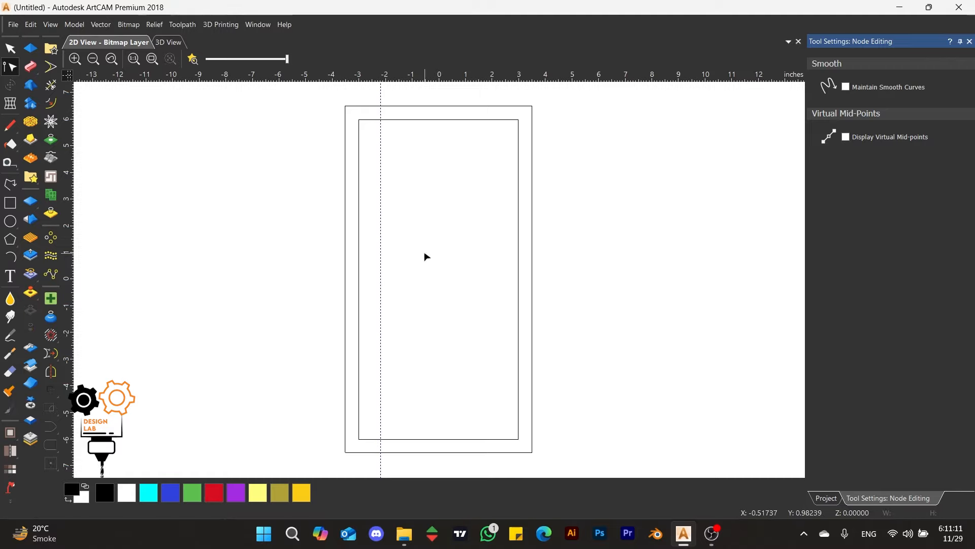
pyautogui.click(10, 48)
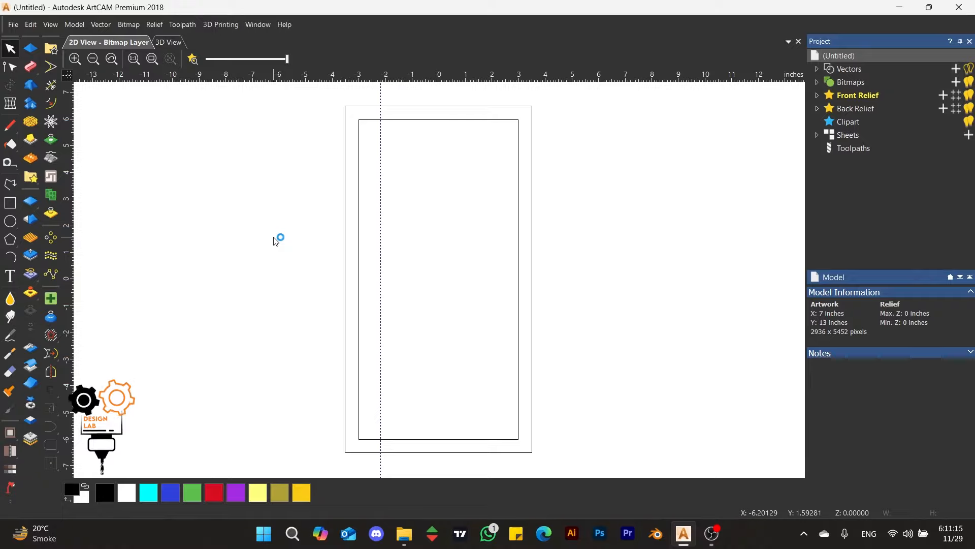
pyautogui.moveTo(410, 108); pyautogui.dragTo(401, 130)
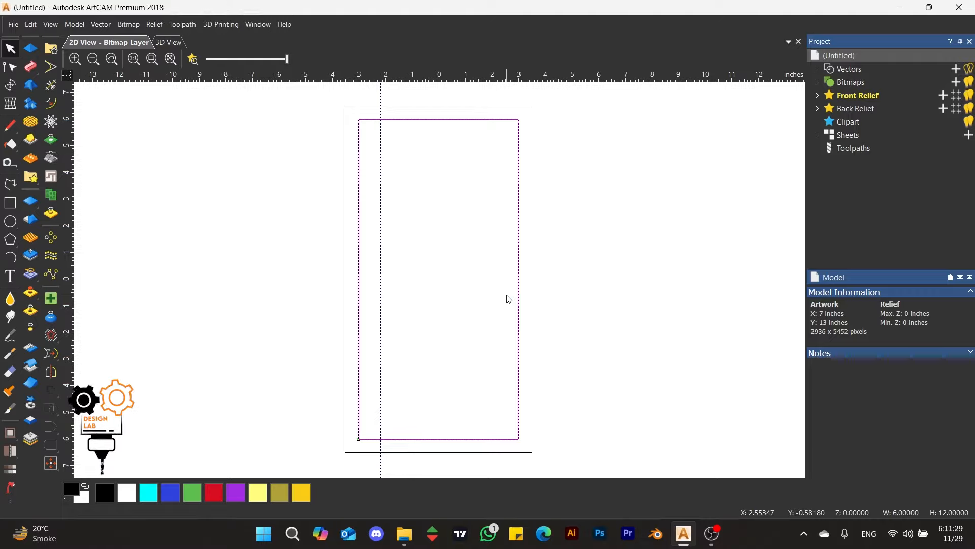
pyautogui.doubleClick(380, 155)
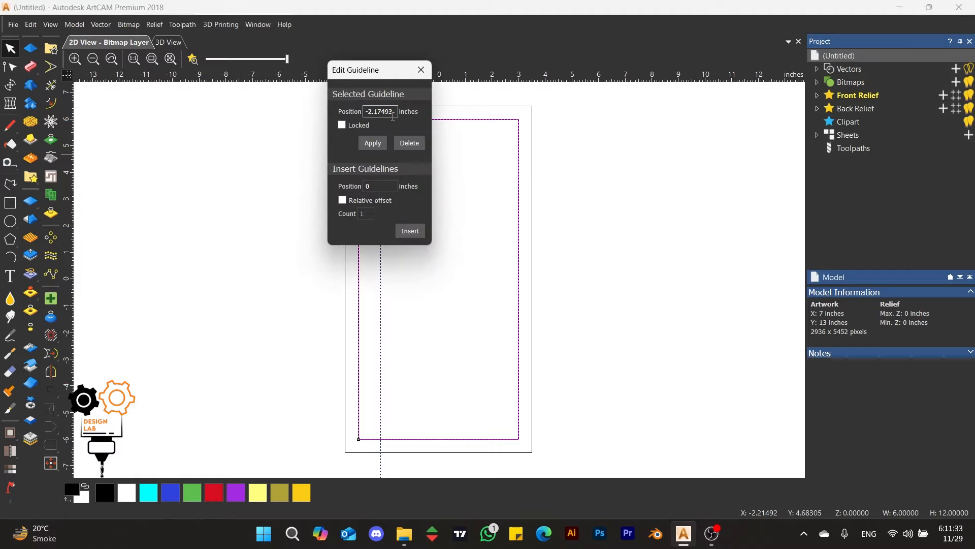
pyautogui.moveTo(390, 112); pyautogui.dragTo(372, 113)
pyautogui.write('2')
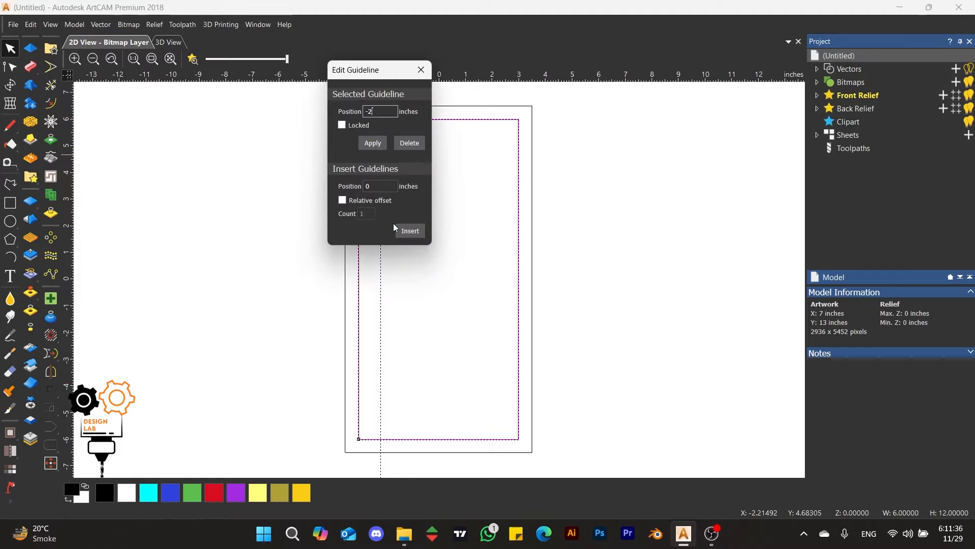
pyautogui.click(372, 144)
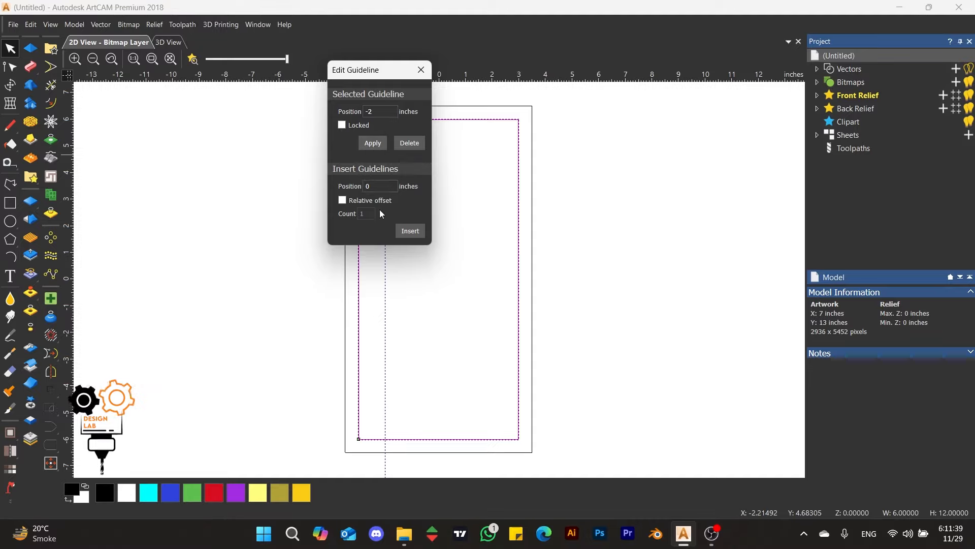
pyautogui.click(421, 69)
# - Add a second vertical guideline and set its position to 2 inches
pyautogui.moveTo(75, 199); pyautogui.dragTo(490, 214)
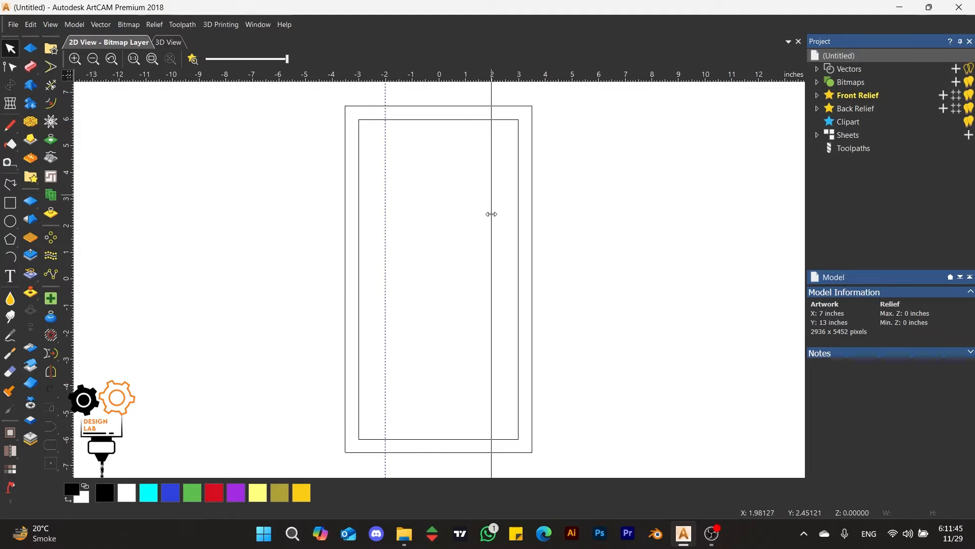
pyautogui.doubleClick(490, 214)
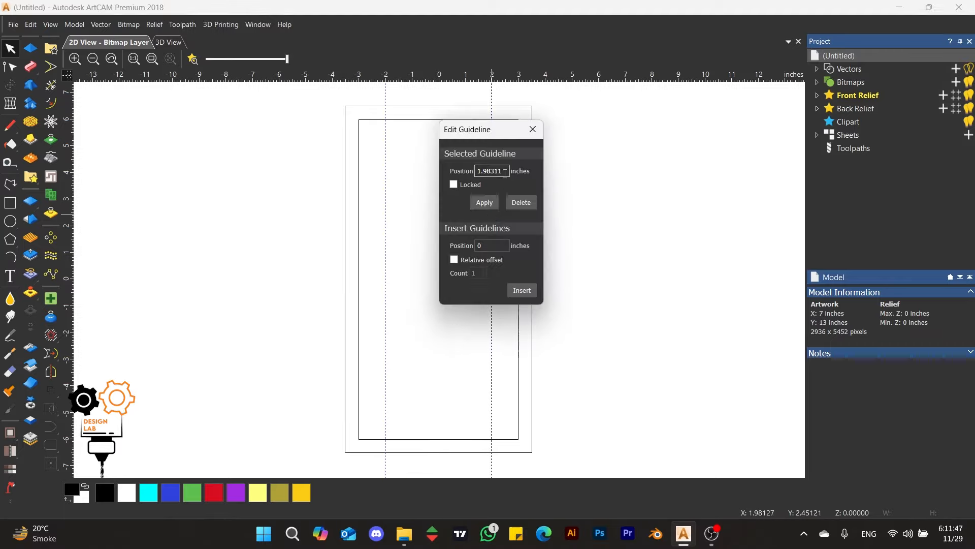
pyautogui.moveTo(508, 172); pyautogui.dragTo(443, 181)
pyautogui.write('2')
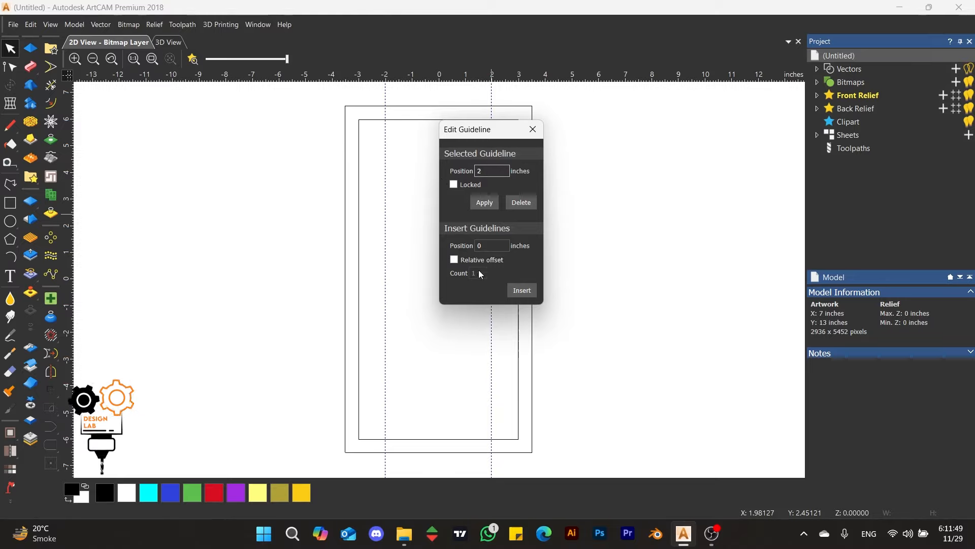
pyautogui.click(496, 203)
pyautogui.click(532, 129)
# - Move the rectangle's left and right midpoint nodes inward onto the guidelines to form a symmetrical hourglass outline
pyautogui.moveTo(354, 271); pyautogui.dragTo(353, 270)
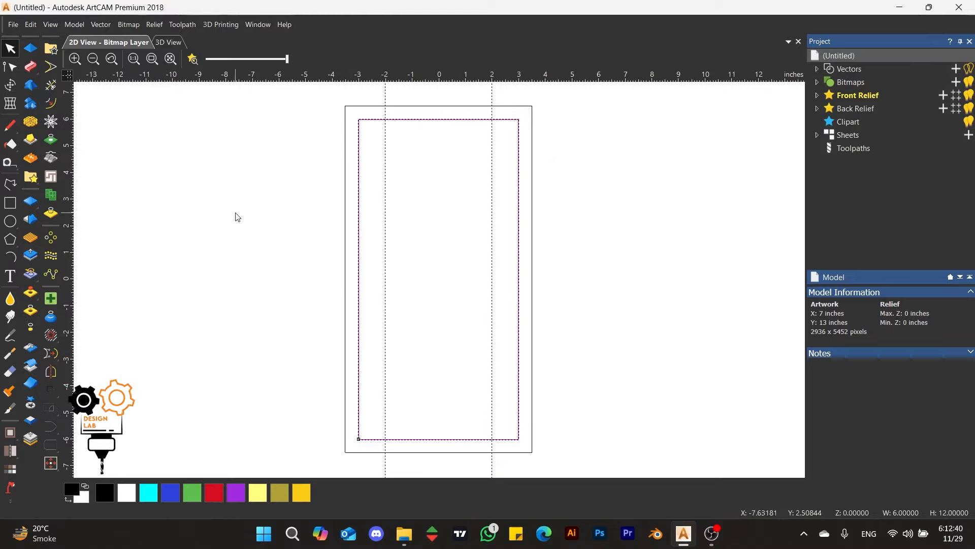
pyautogui.click(10, 66)
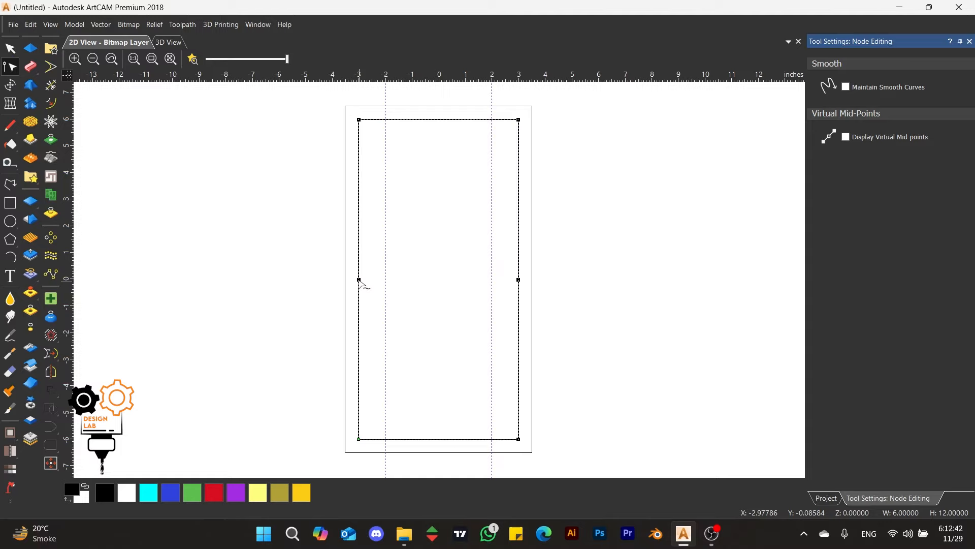
pyautogui.moveTo(359, 280); pyautogui.dragTo(384, 278)
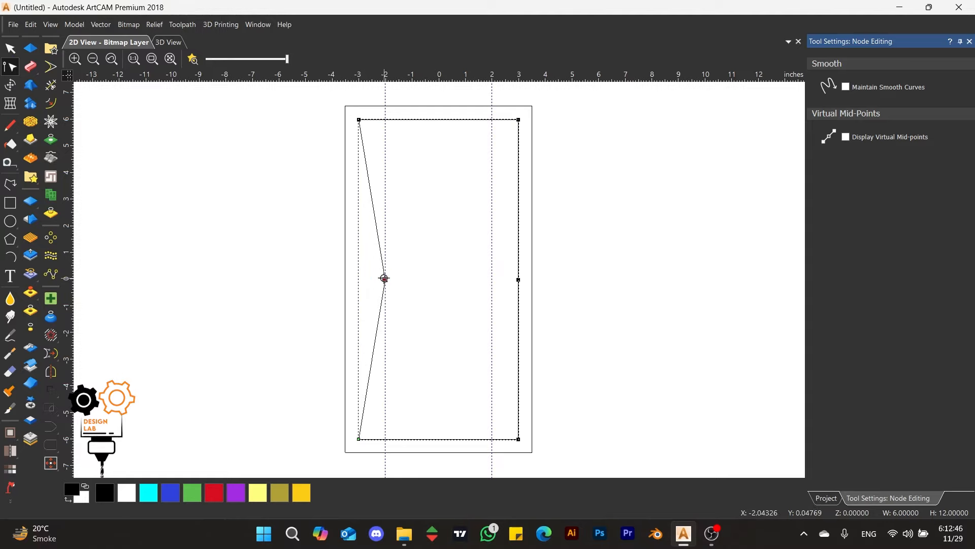
pyautogui.moveTo(518, 280); pyautogui.dragTo(491, 279)
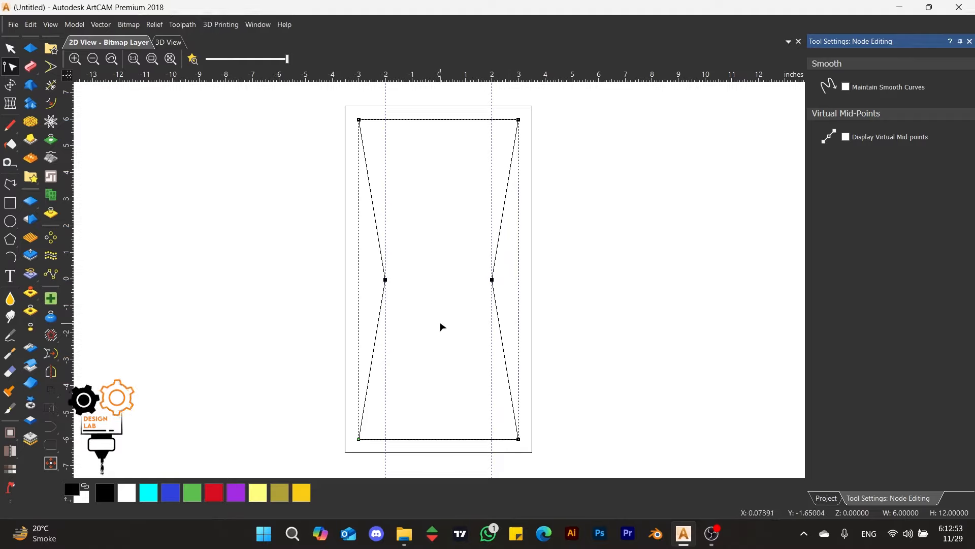
pyautogui.click(12, 48)
pyautogui.click(245, 246)
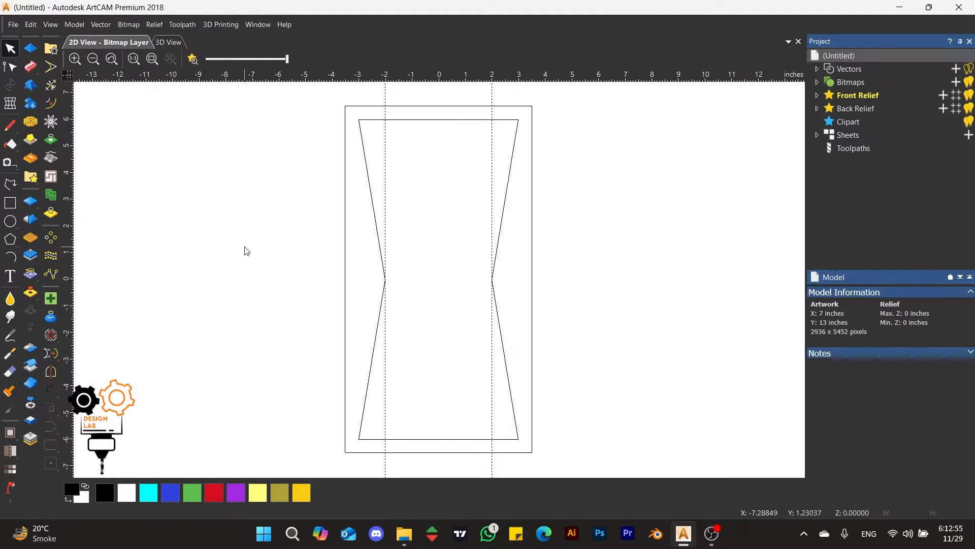
# - Copy the hourglass outline so the copy's upper-right corner meets the original's left waist node
pyautogui.scroll(-2, 446, 229)
pyautogui.scroll(2, 445, 302)
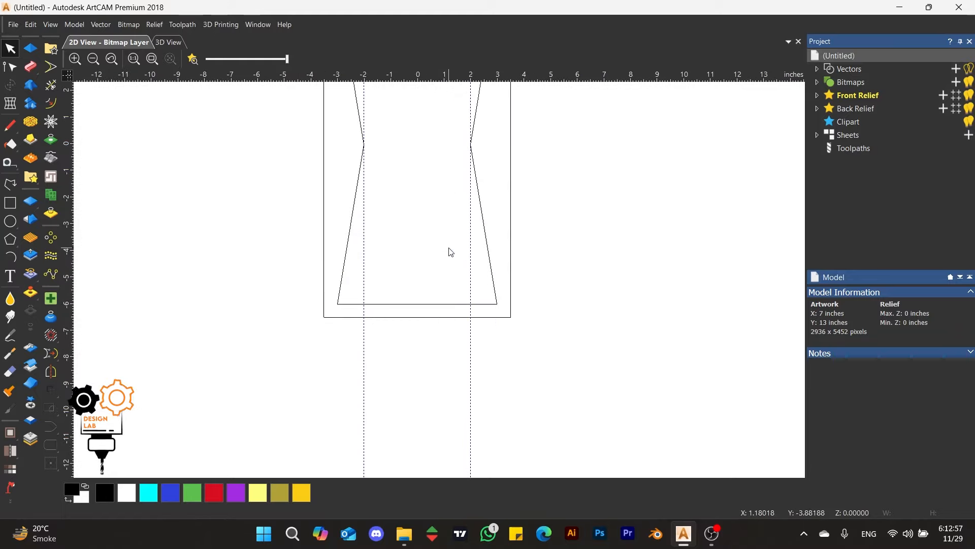
pyautogui.scroll(-1, 450, 244)
pyautogui.scroll(1, 441, 151)
pyautogui.moveTo(442, 113); pyautogui.dragTo(420, 159)
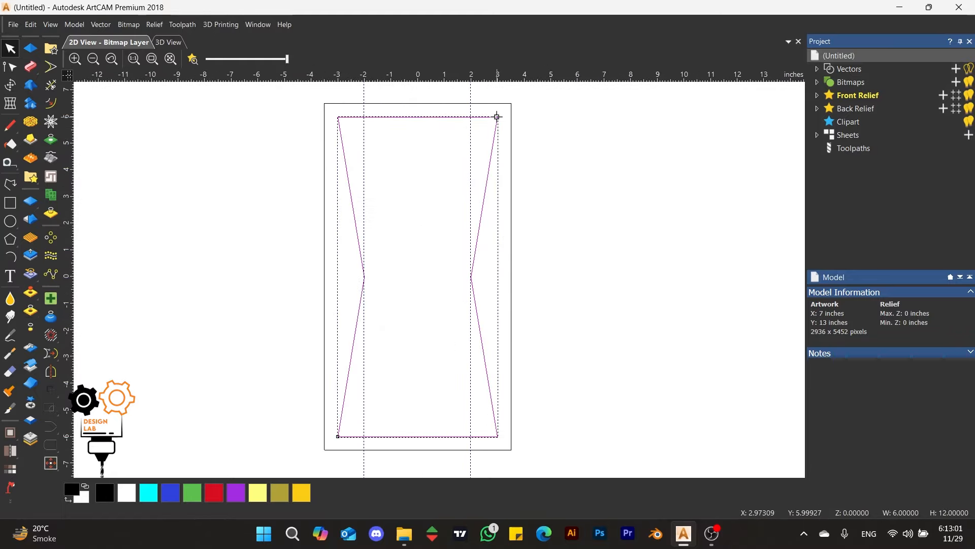
pyautogui.moveTo(472, 160); pyautogui.dragTo(360, 277)
pyautogui.scroll(-2, 381, 276)
pyautogui.scroll(1, 420, 332)
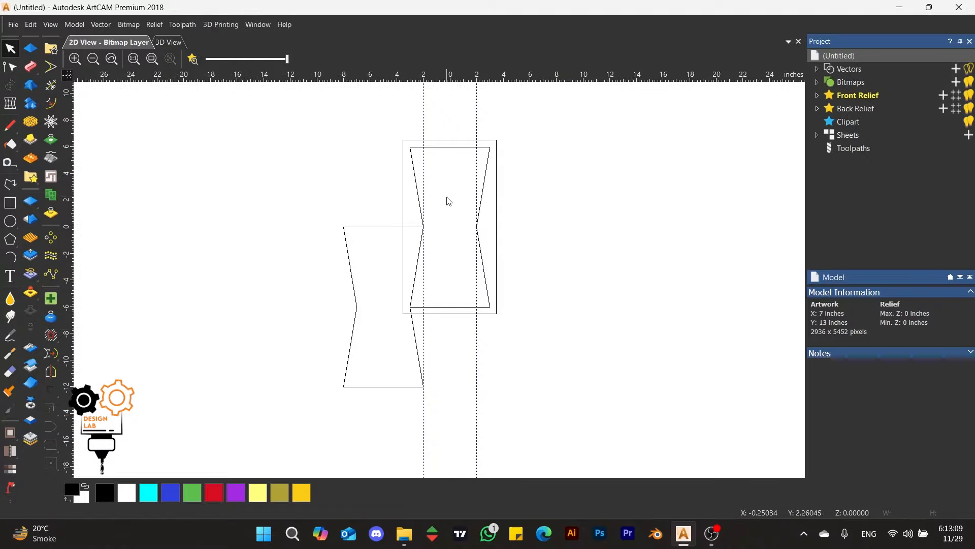
# - Duplicate the copied hourglass directly above itself so the two copies share a horizontal edge at Y 0
pyautogui.moveTo(375, 303); pyautogui.dragTo(337, 330)
pyautogui.click(390, 387)
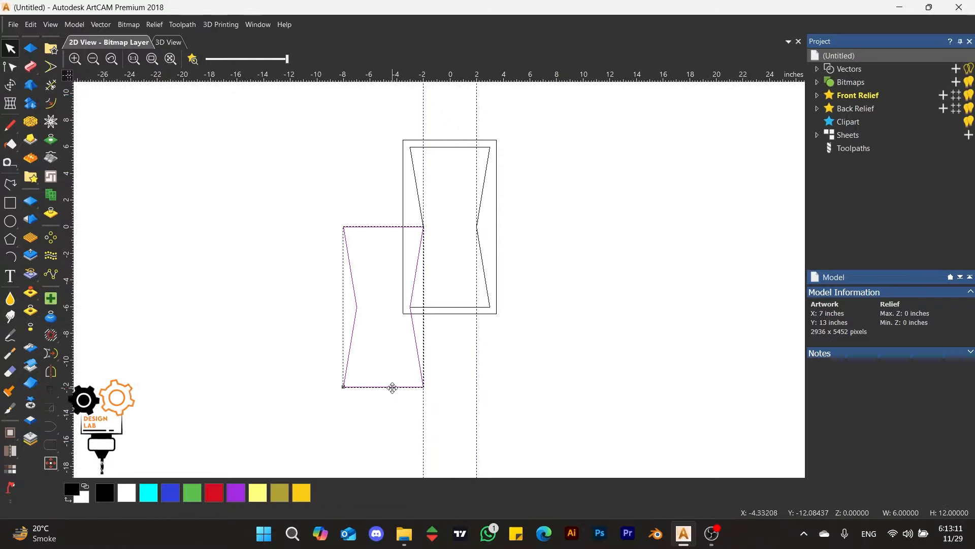
pyautogui.moveTo(385, 386); pyautogui.dragTo(384, 229)
pyautogui.click(283, 245)
pyautogui.scroll(-3, 305, 281)
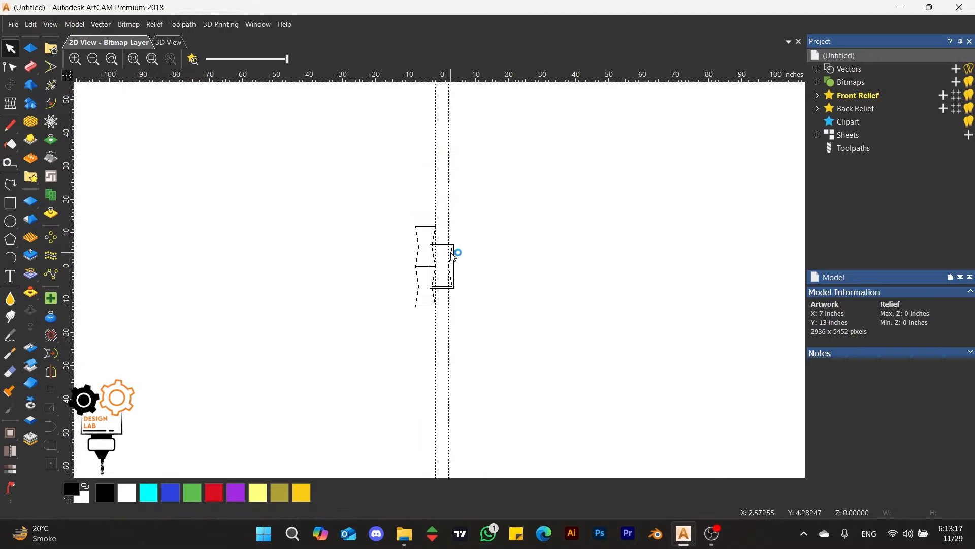
pyautogui.scroll(3, 453, 256)
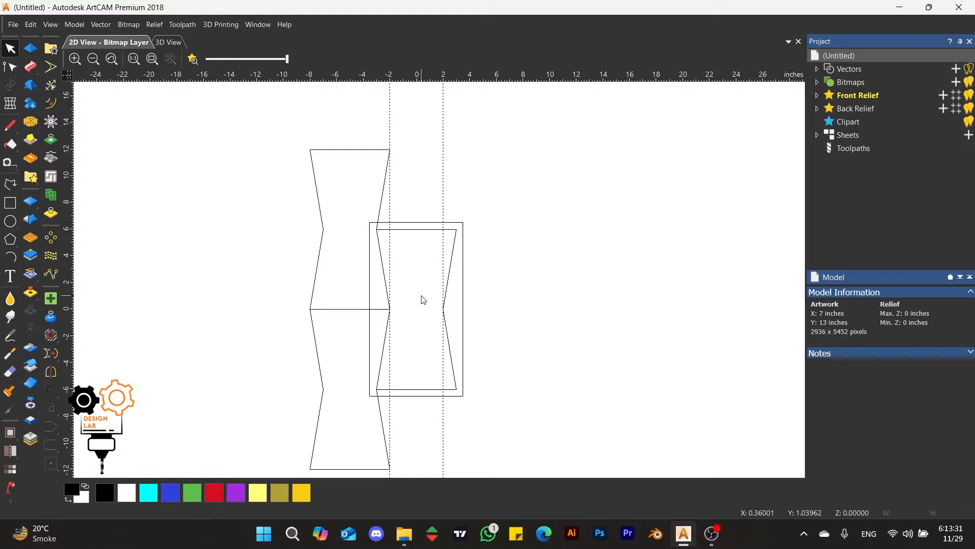
# - Try a square shape profile with a 45-degree angle and no height limit on the central hourglass, inspecting the relief in 3D
pyautogui.moveTo(342, 297); pyautogui.dragTo(316, 339)
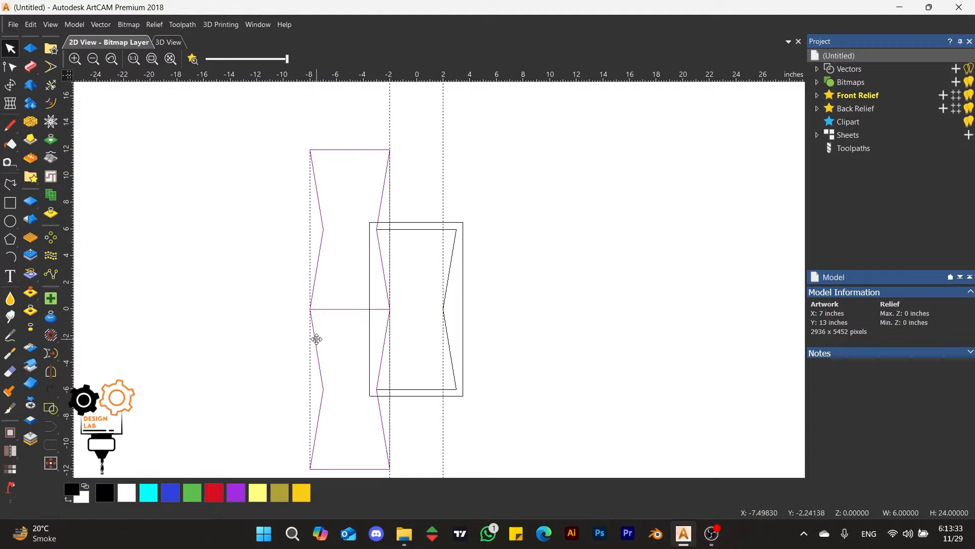
pyautogui.click(408, 229)
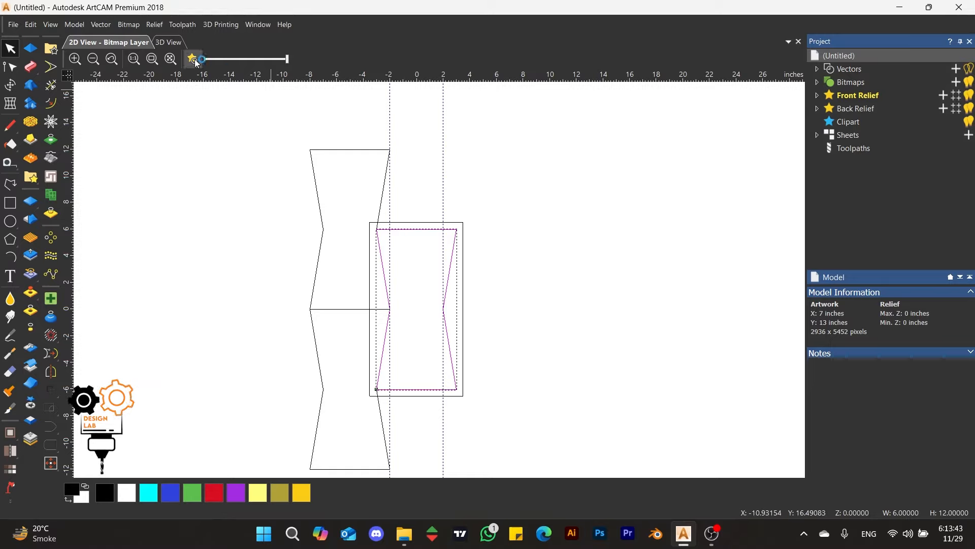
pyautogui.click(30, 48)
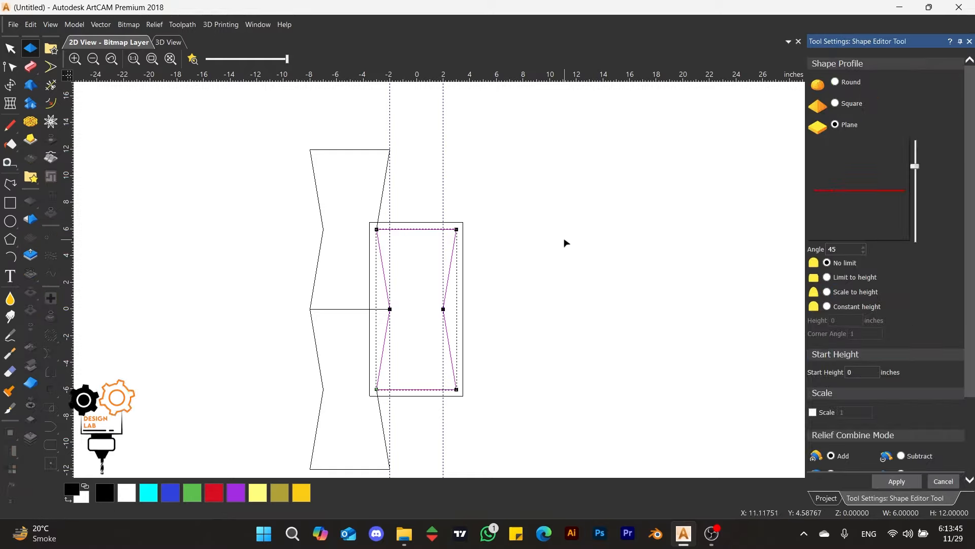
pyautogui.click(169, 43)
pyautogui.scroll(3, 442, 259)
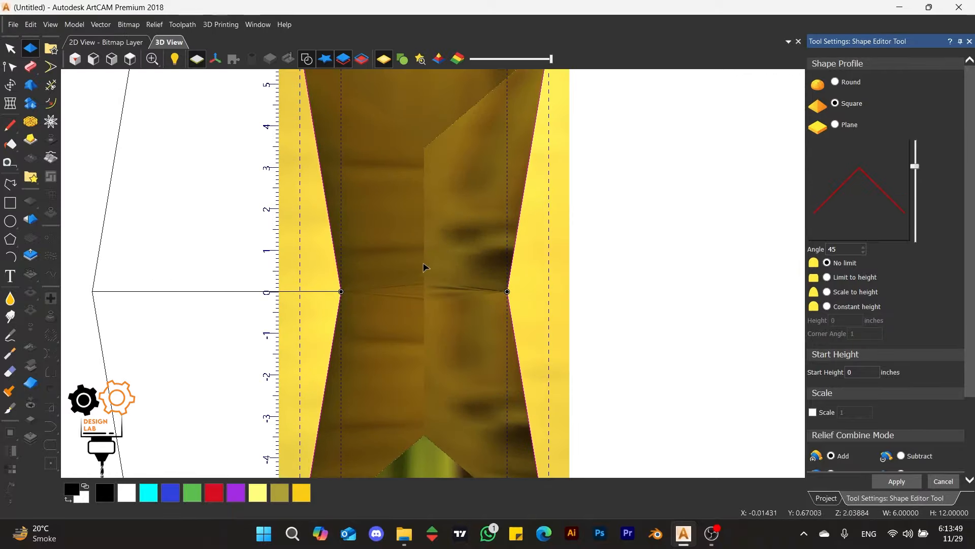
pyautogui.moveTo(424, 268); pyautogui.dragTo(371, 263)
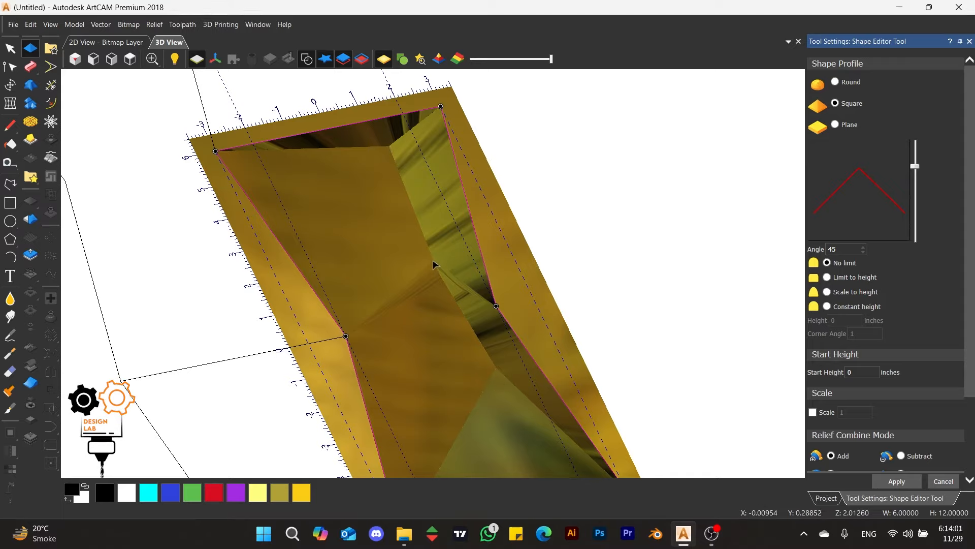
pyautogui.click(944, 481)
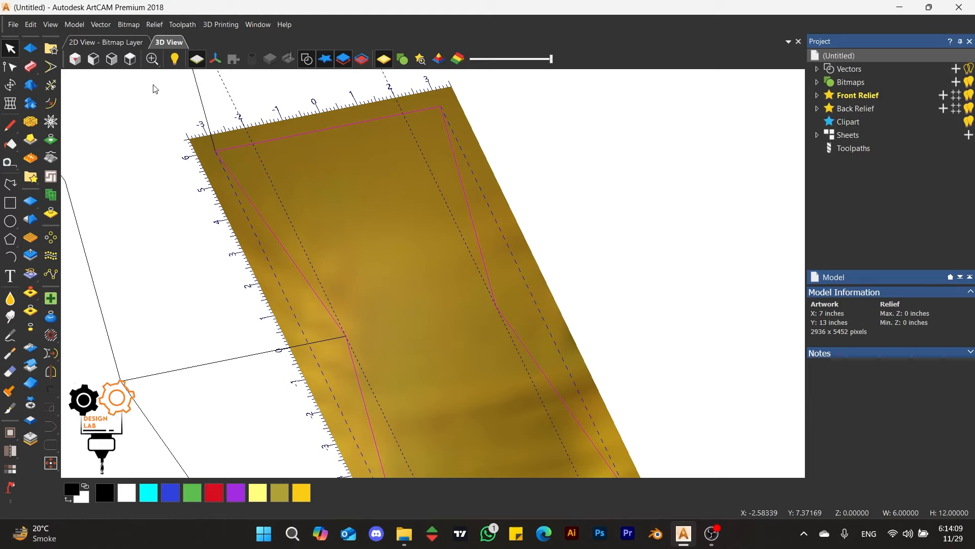
# - Apply a plane shape profile with a 0.25-inch start height to the central hourglass, adding it to the front relief
pyautogui.click(32, 50)
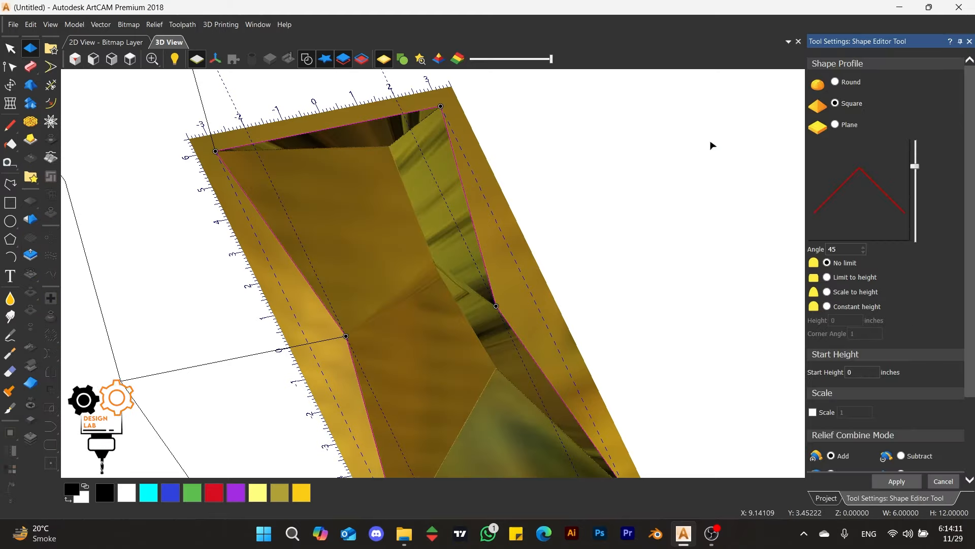
pyautogui.click(836, 124)
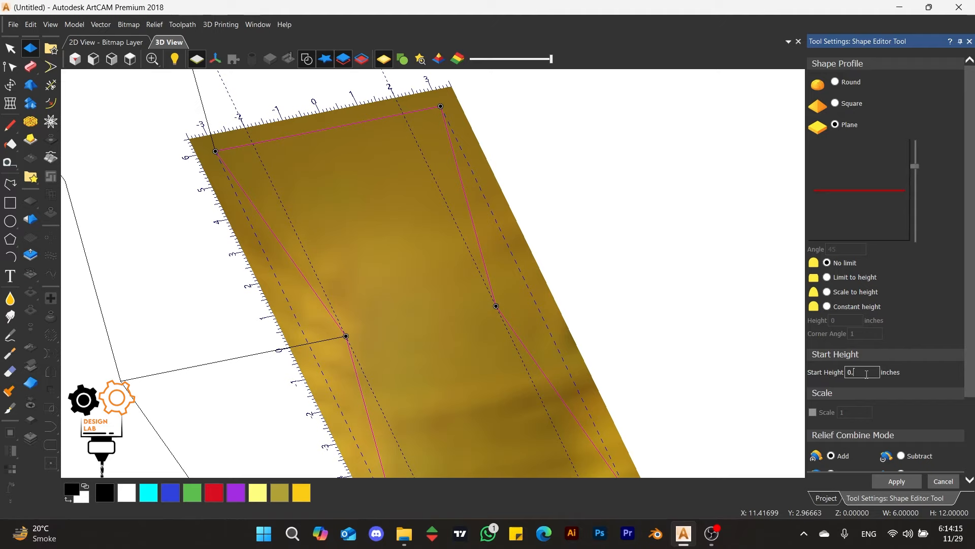
pyautogui.write('25')
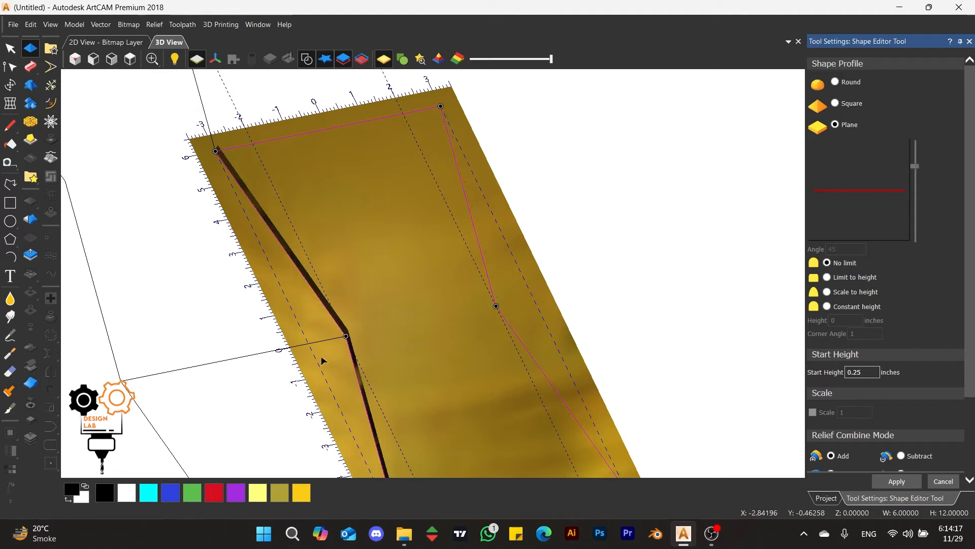
pyautogui.click(899, 482)
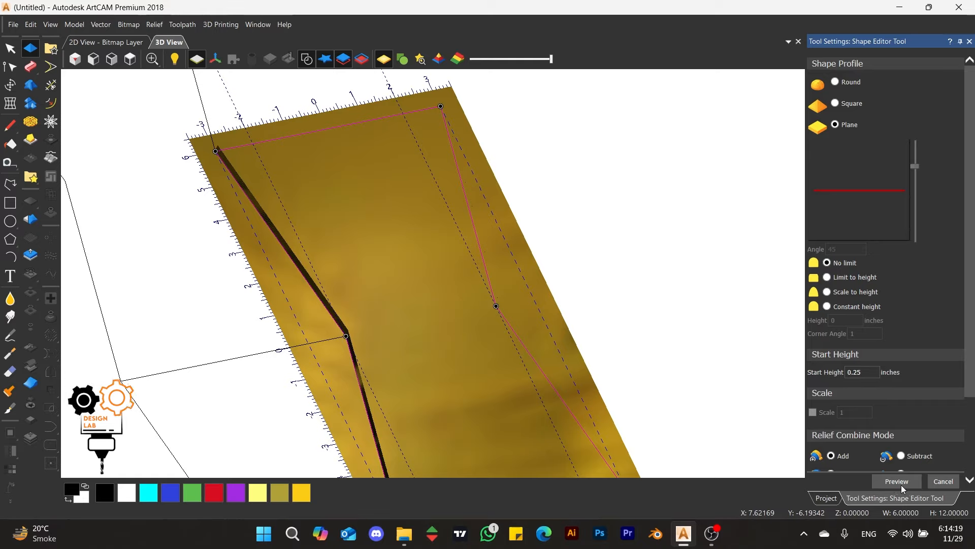
pyautogui.click(950, 482)
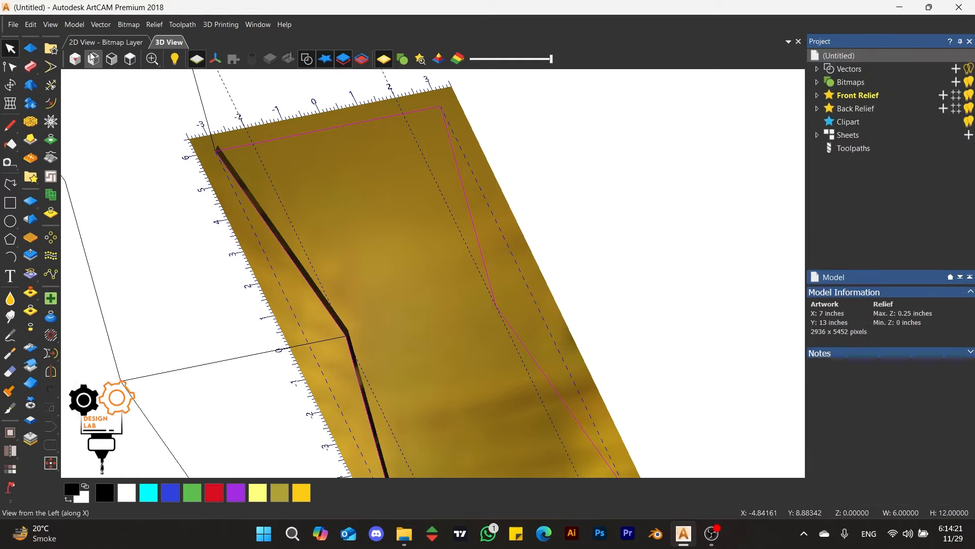
# - Set up a linear 3D blend with a 1-inch inner height on the central hourglass and add a new front relief layer for it
pyautogui.click(30, 91)
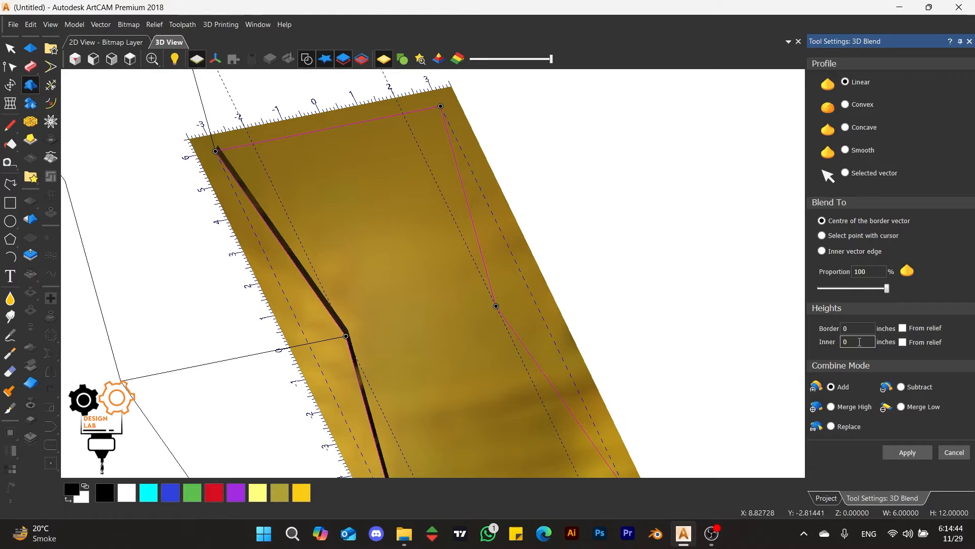
pyautogui.write('1')
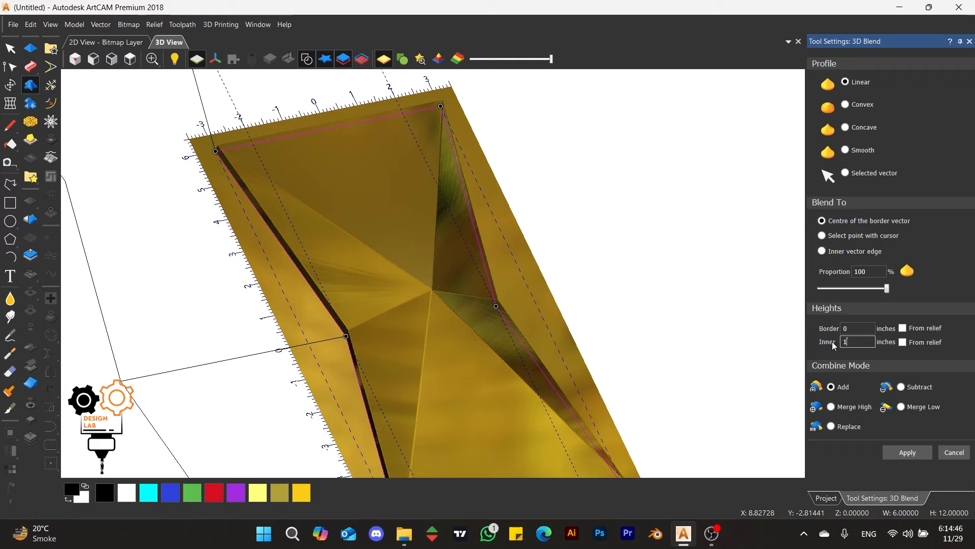
pyautogui.click(839, 499)
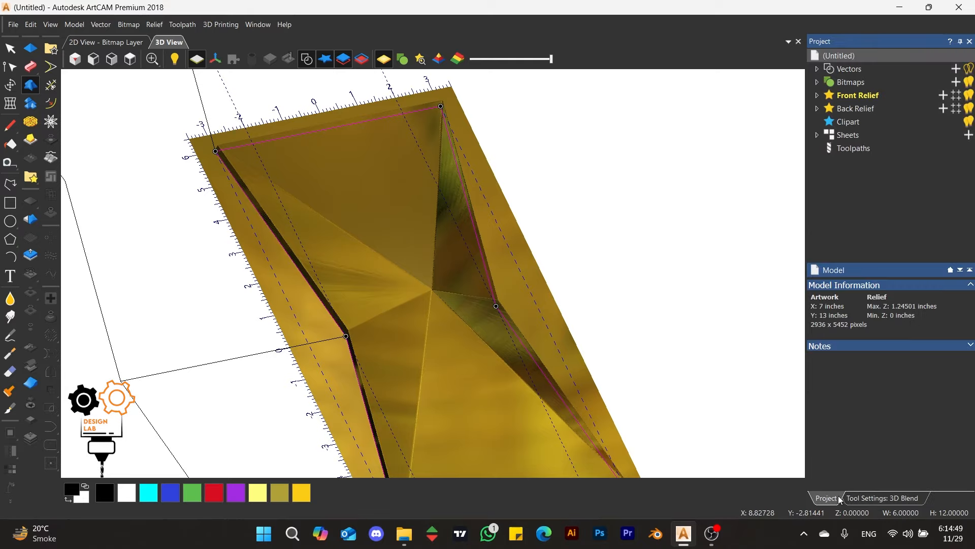
pyautogui.click(817, 96)
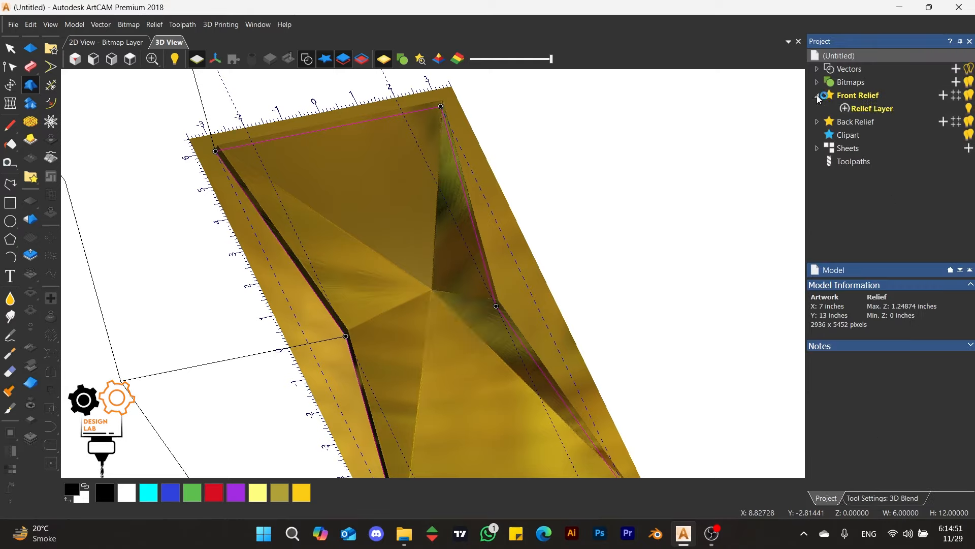
pyautogui.click(948, 95)
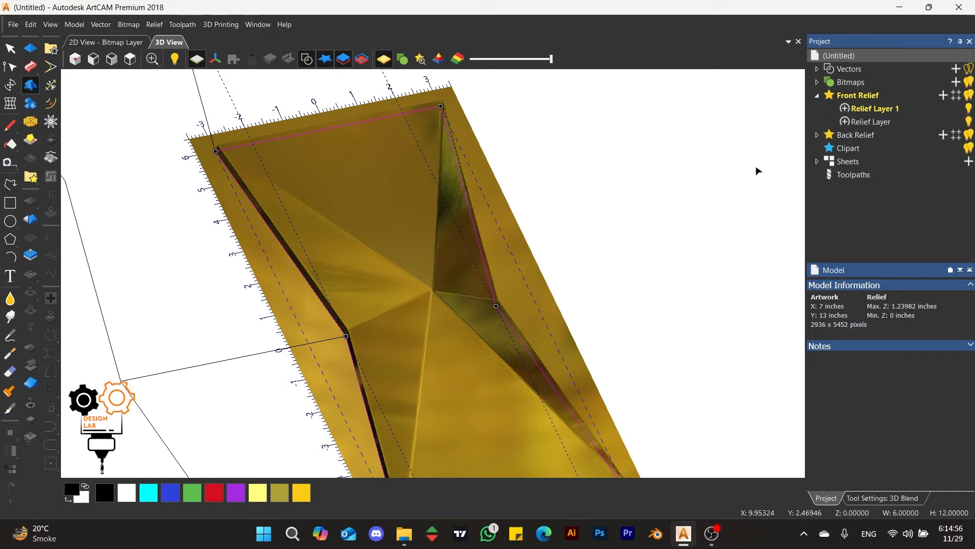
pyautogui.click(879, 500)
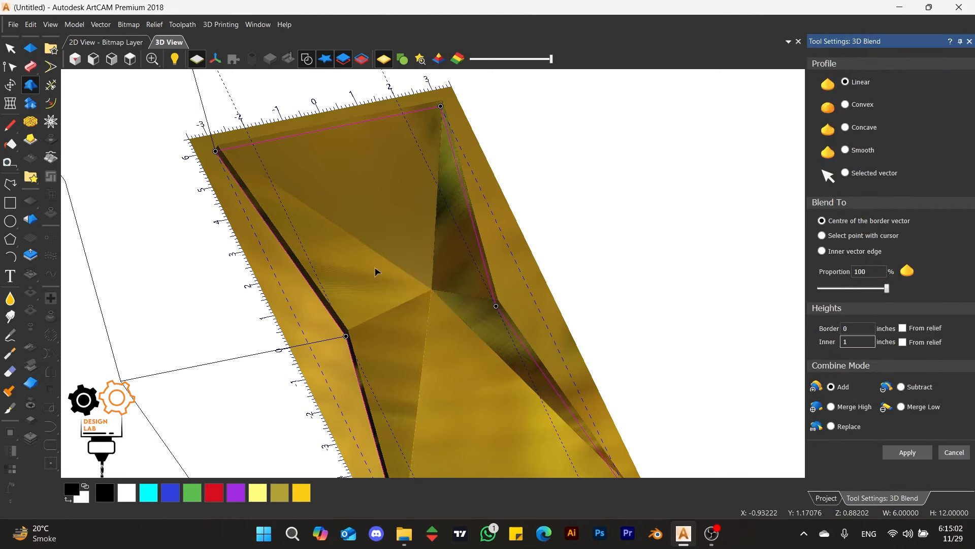
# - Try a 1.25-inch inner height for the blend while inspecting the central peak in 3D
pyautogui.scroll(2, 433, 290)
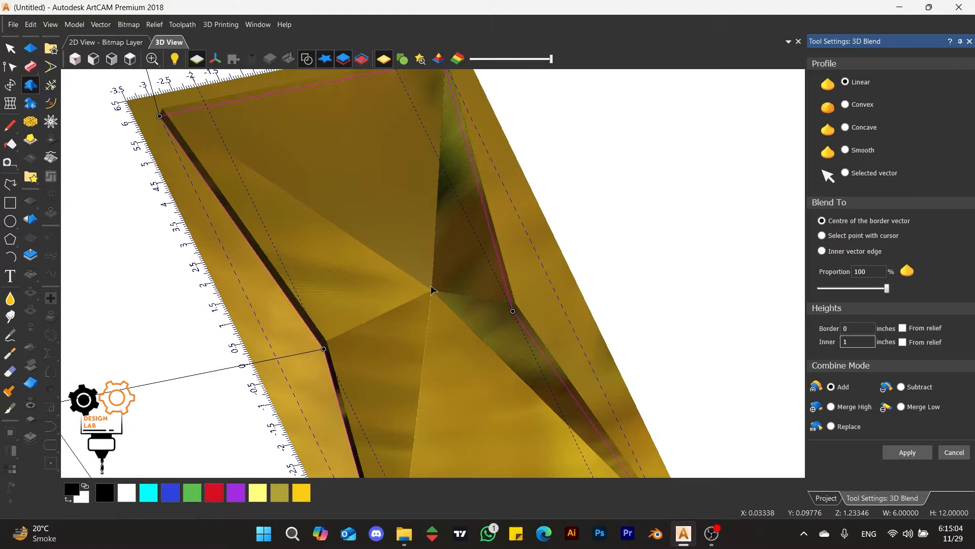
pyautogui.moveTo(437, 383); pyautogui.dragTo(527, 270)
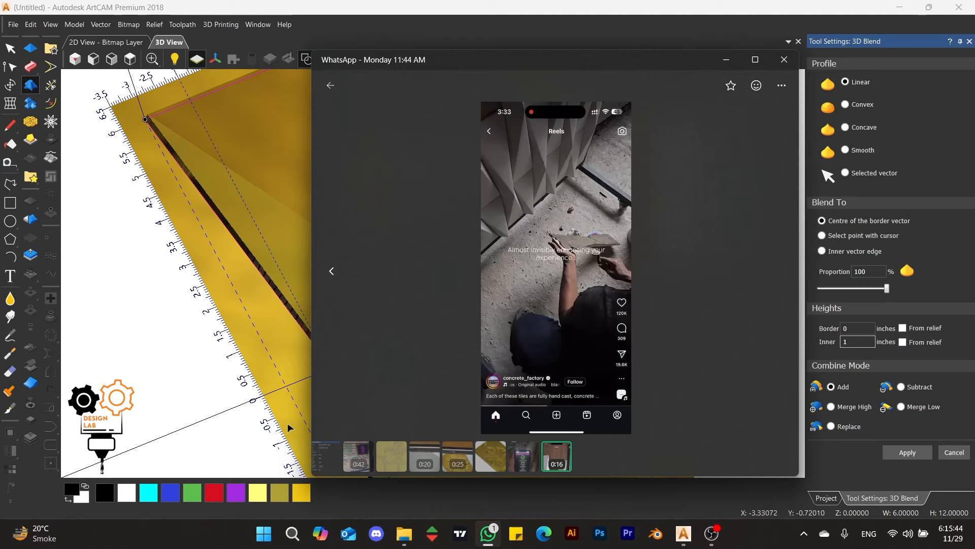
pyautogui.moveTo(462, 395)
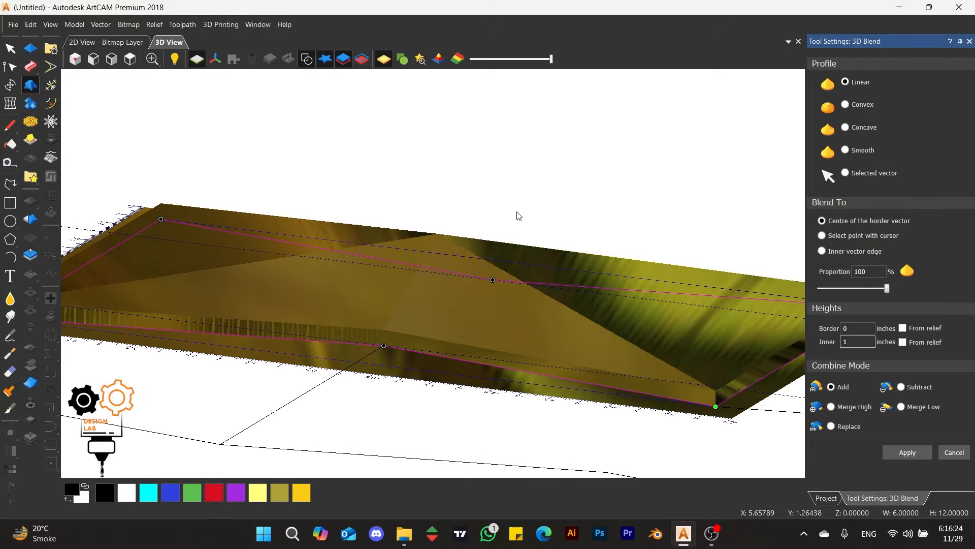
pyautogui.moveTo(519, 216); pyautogui.dragTo(803, 351)
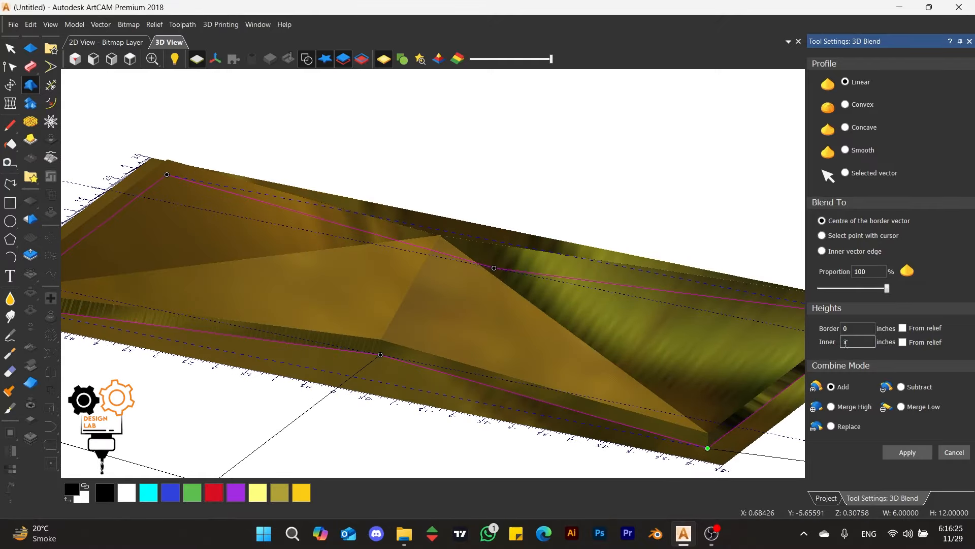
pyautogui.write('.25')
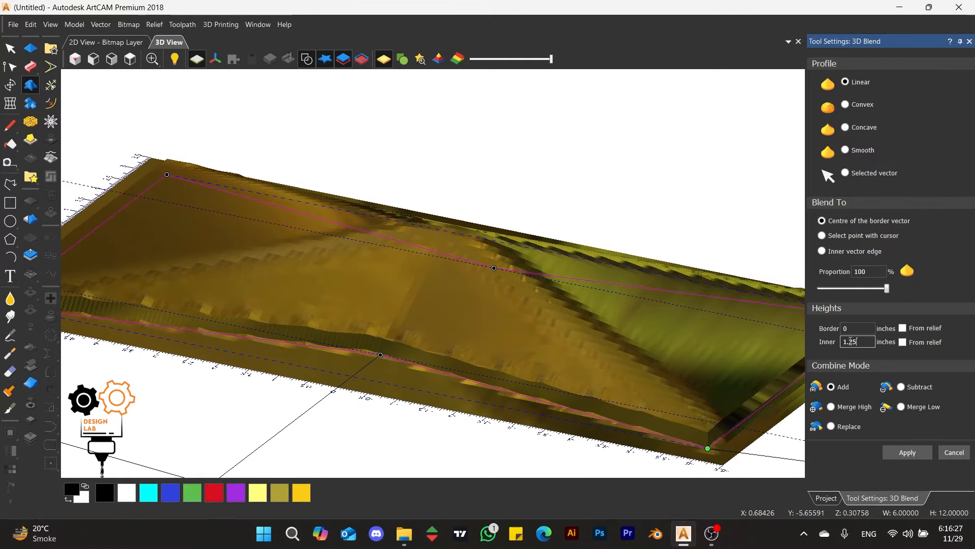
pyautogui.moveTo(483, 268); pyautogui.dragTo(544, 224)
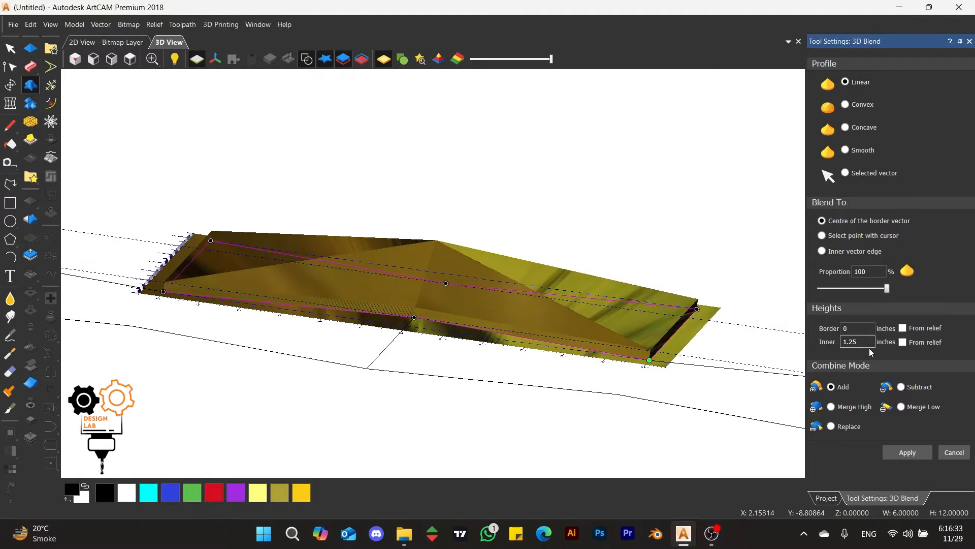
pyautogui.press('BackSpace')
pyautogui.press('BackSpace')
pyautogui.press('BackSpace')
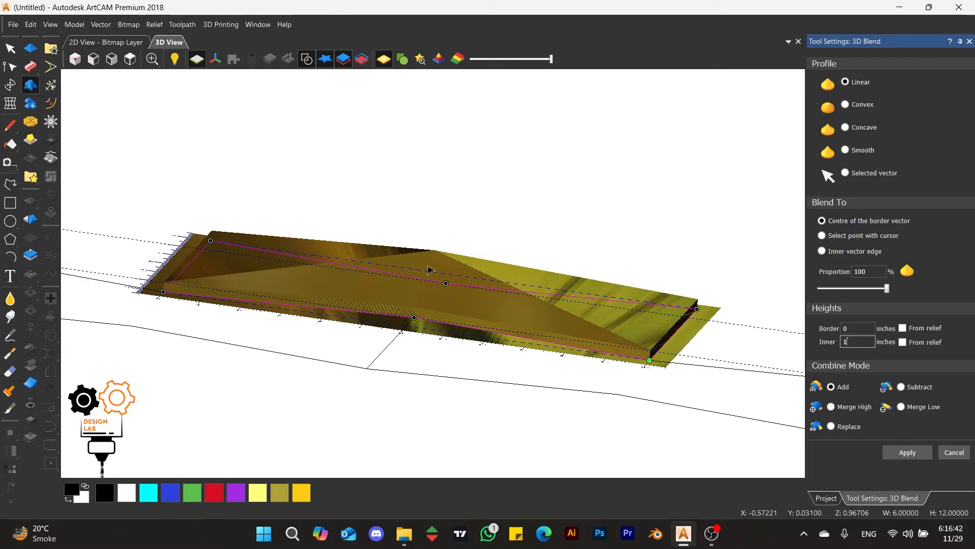
# - Apply the linear 3D blend with 0-inch border and 1-inch inner heights in Add mode, and close the blend tool
pyautogui.scroll(5, 443, 286)
pyautogui.moveTo(455, 300); pyautogui.dragTo(392, 337)
pyautogui.scroll(2, 447, 294)
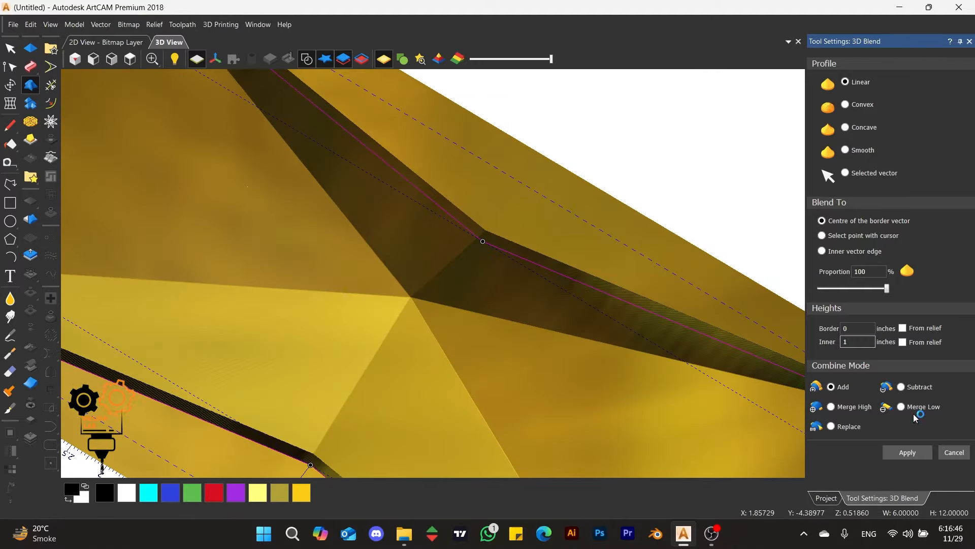
pyautogui.click(929, 456)
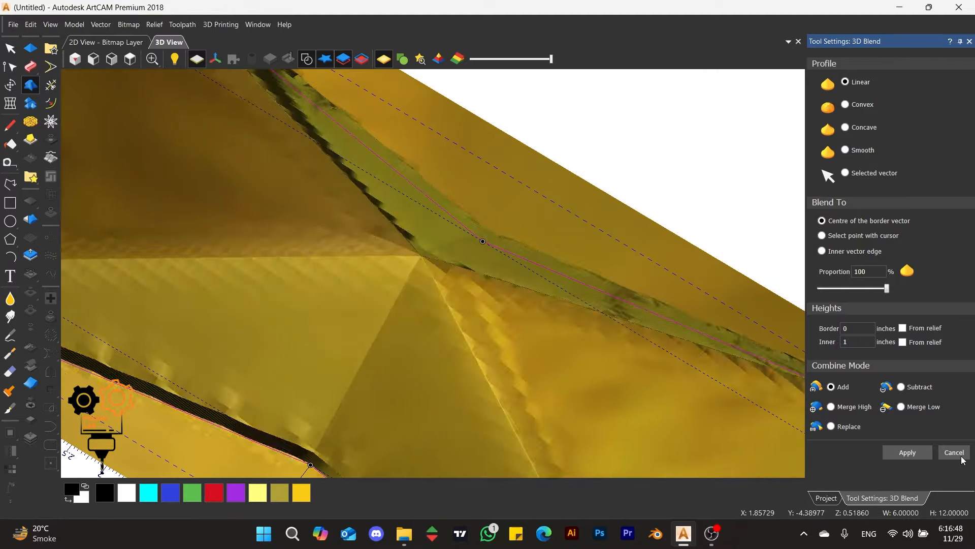
pyautogui.click(956, 453)
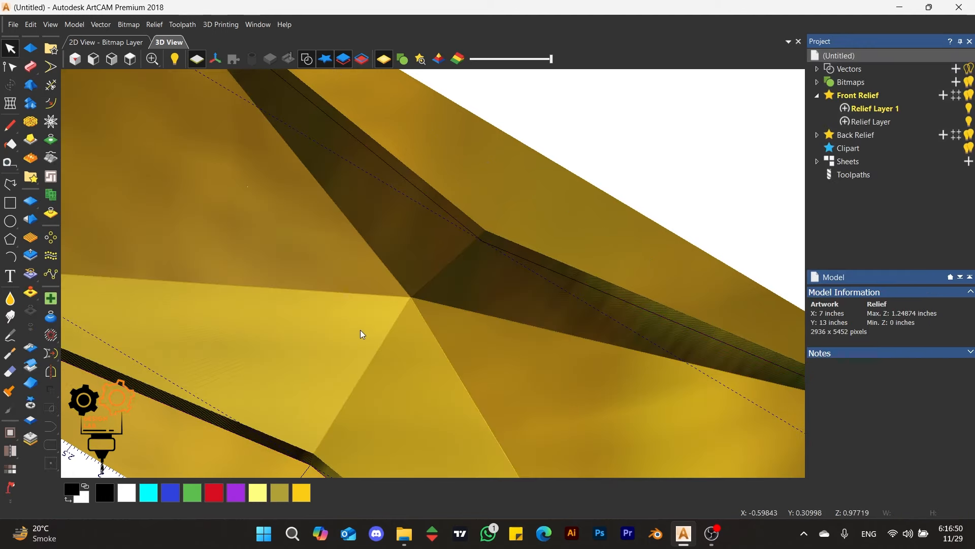
# - Configure the round Smoothing tool with a 128-pixel radius and 100% strength
pyautogui.click(10, 299)
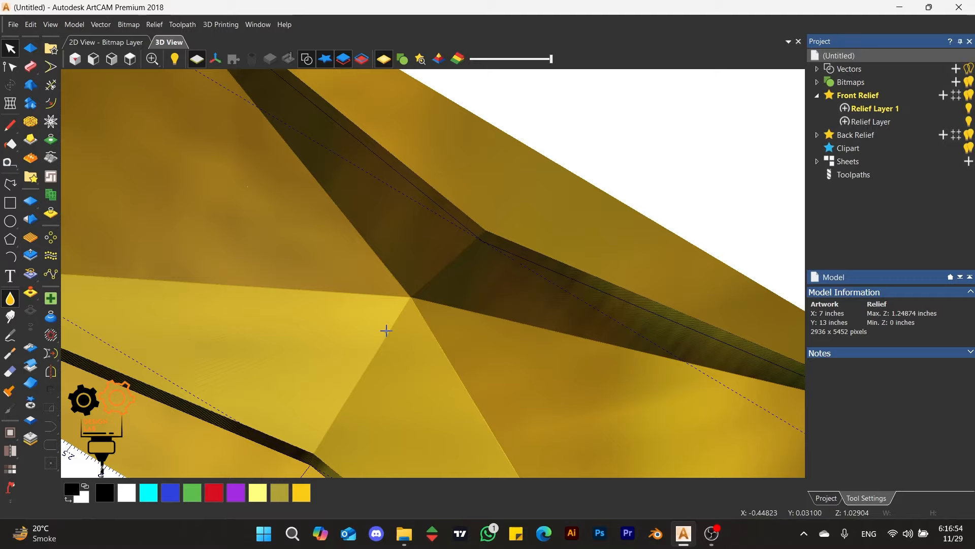
pyautogui.scroll(2, 365, 358)
pyautogui.moveTo(366, 357); pyautogui.dragTo(477, 300, button='middle')
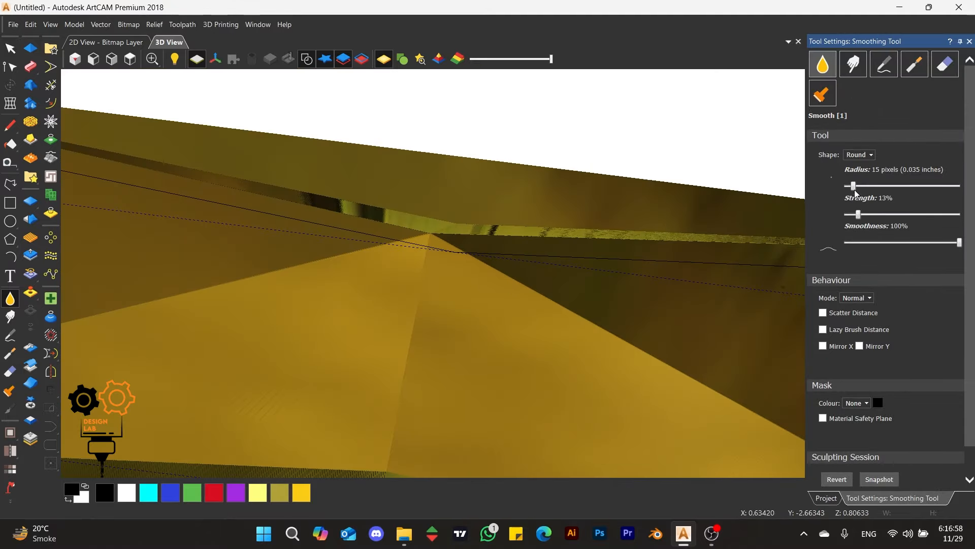
pyautogui.moveTo(859, 215); pyautogui.dragTo(917, 215)
pyautogui.moveTo(853, 186); pyautogui.dragTo(883, 187)
pyautogui.scroll(-2, 412, 321)
pyautogui.scroll(2, 405, 342)
pyautogui.moveTo(917, 215); pyautogui.dragTo(960, 214)
pyautogui.moveTo(882, 187); pyautogui.dragTo(900, 186)
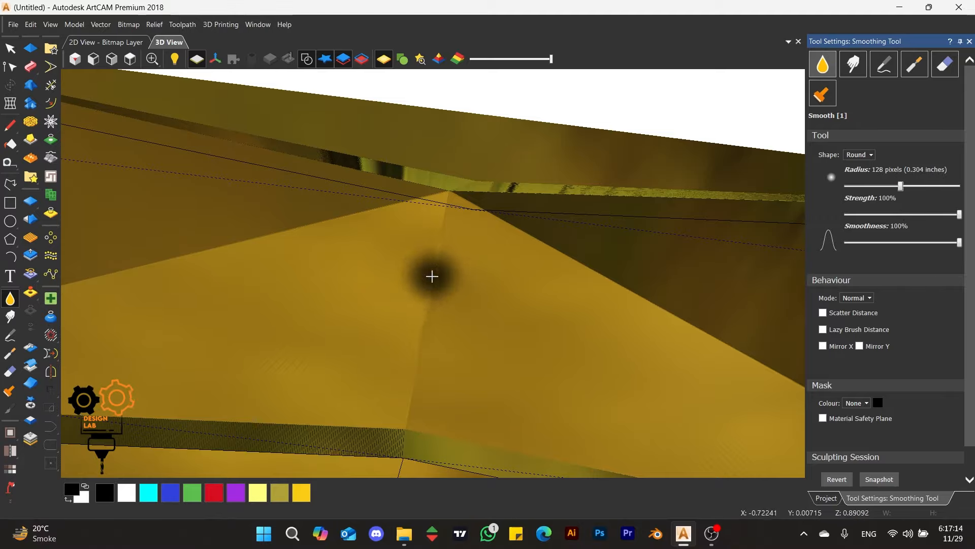
# - Smooth the ridge running from the central peak to the hourglass's left waist node
pyautogui.scroll(3, 405, 445)
pyautogui.moveTo(412, 364); pyautogui.dragTo(424, 334)
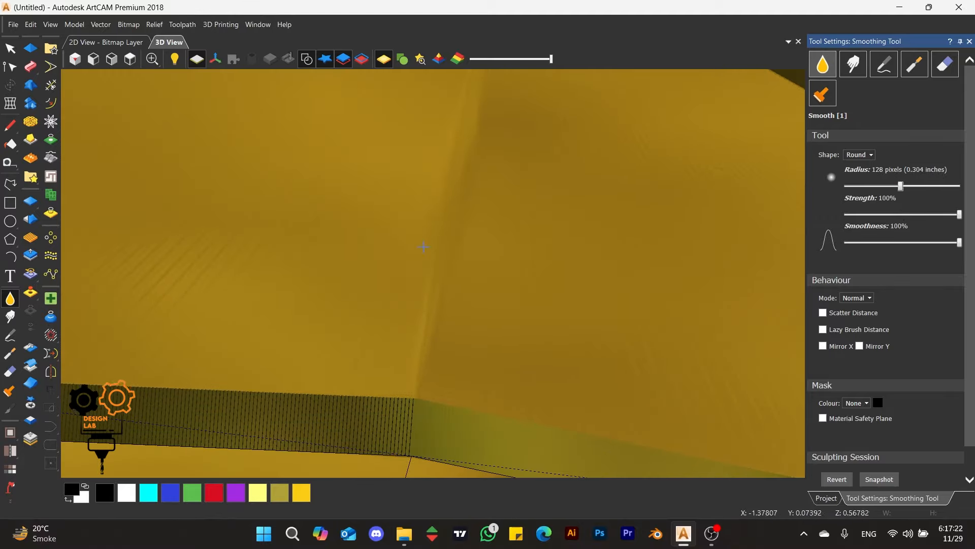
pyautogui.scroll(-2, 448, 169)
pyautogui.moveTo(443, 174)
pyautogui.mouseDown(button='middle')
pyautogui.moveTo(468, 189)
pyautogui.moveTo(386, 305)
pyautogui.mouseUp(button='middle')
pyautogui.moveTo(284, 240); pyautogui.dragTo(255, 286)
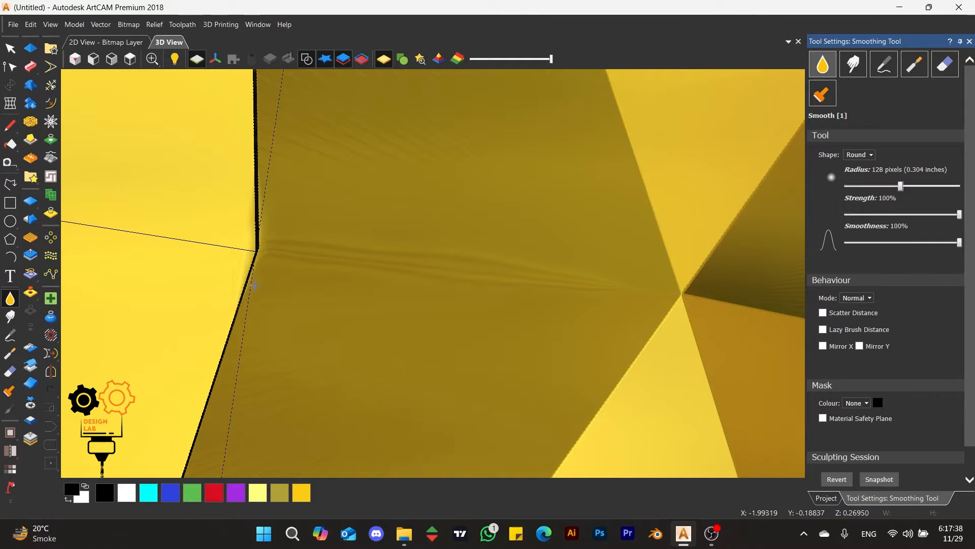
# - Smooth the opposite ridge running from the central peak to the hourglass's right waist node
pyautogui.scroll(-2, 497, 283)
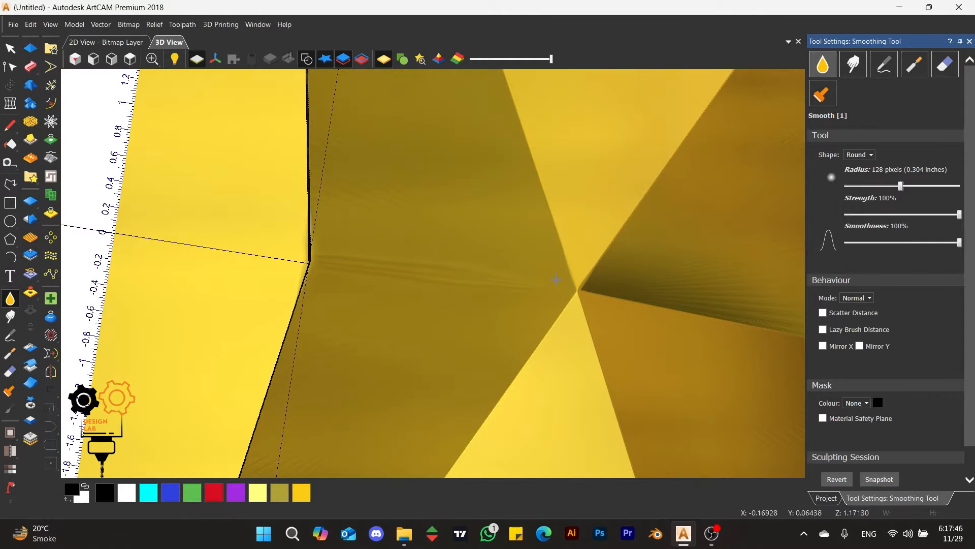
pyautogui.scroll(-1, 556, 280)
pyautogui.moveTo(556, 279); pyautogui.dragTo(416, 254, button='middle')
pyautogui.moveTo(575, 299)
pyautogui.mouseDown()
pyautogui.moveTo(437, 251)
pyautogui.moveTo(501, 251)
pyautogui.moveTo(549, 284)
pyautogui.moveTo(457, 266)
pyautogui.moveTo(513, 269)
pyautogui.mouseUp()
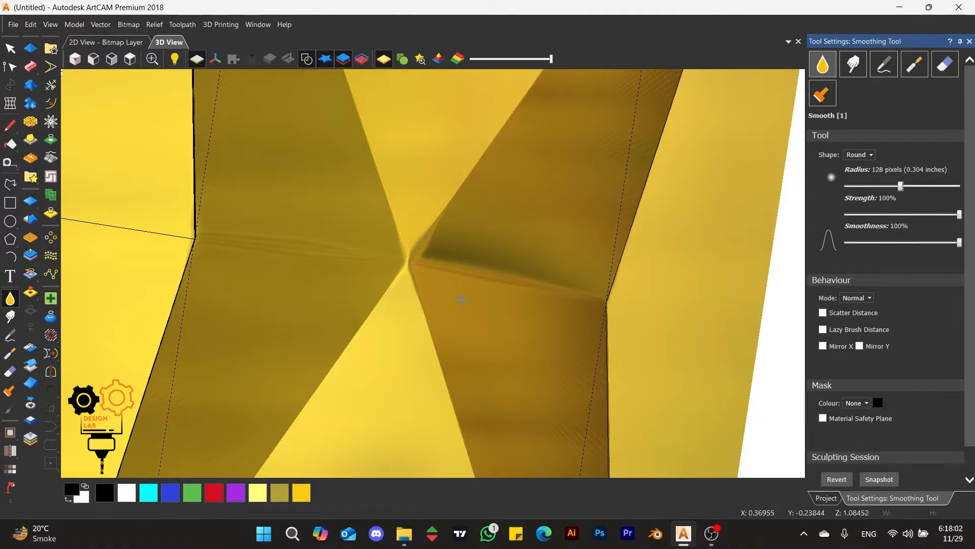
# - Erase the smoothing around the central peak back to the snapshot, inspect the pyramid from several angles, and finish sculpting
pyautogui.press('5')
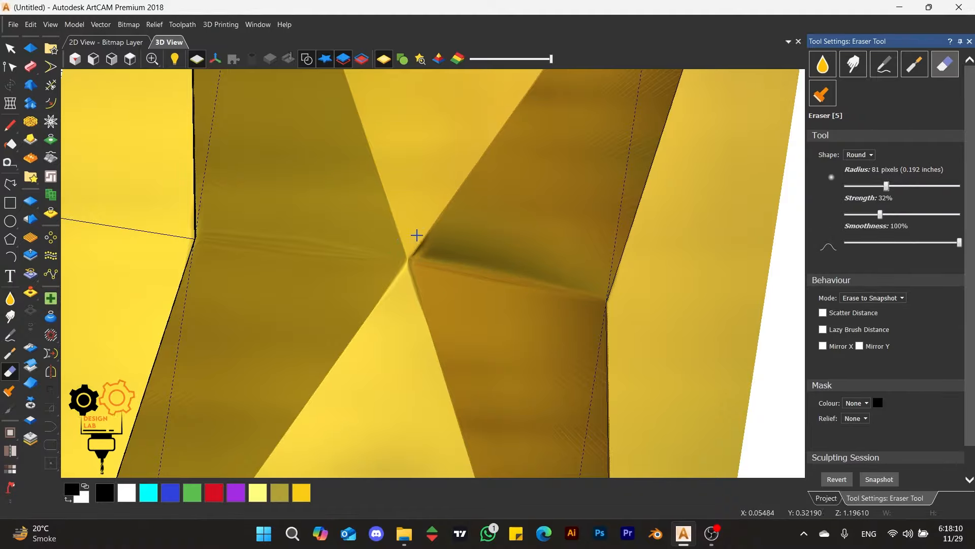
pyautogui.moveTo(417, 235); pyautogui.dragTo(413, 298)
pyautogui.scroll(-4, 384, 309)
pyautogui.click(376, 264)
pyautogui.moveTo(366, 283)
pyautogui.mouseDown(button='middle')
pyautogui.moveTo(555, 291)
pyautogui.moveTo(516, 268)
pyautogui.moveTo(383, 272)
pyautogui.moveTo(701, 183)
pyautogui.moveTo(541, 371)
pyautogui.moveTo(373, 249)
pyautogui.mouseUp(button='middle')
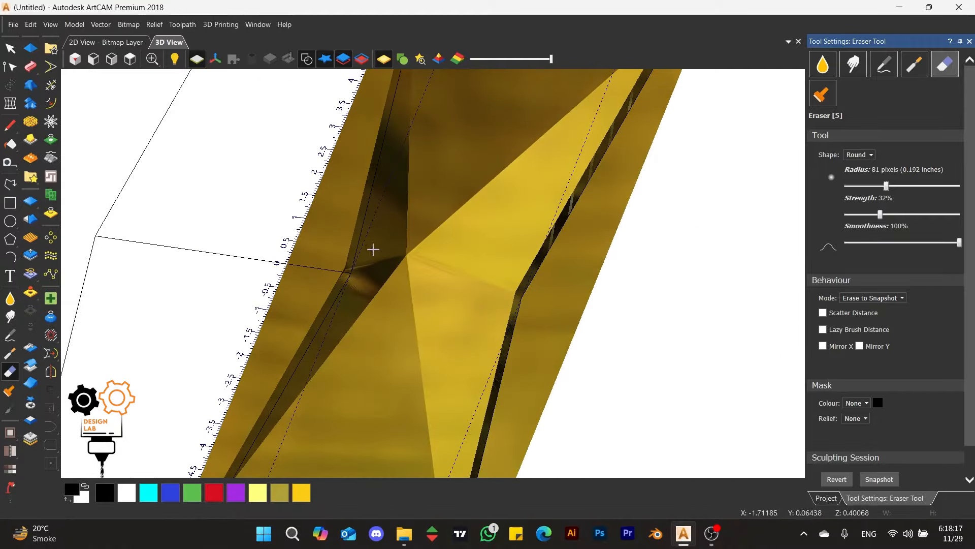
pyautogui.moveTo(536, 202)
pyautogui.mouseDown(button='middle')
pyautogui.moveTo(634, 385)
pyautogui.moveTo(269, 151)
pyautogui.moveTo(376, 373)
pyautogui.moveTo(647, 331)
pyautogui.mouseUp(button='middle')
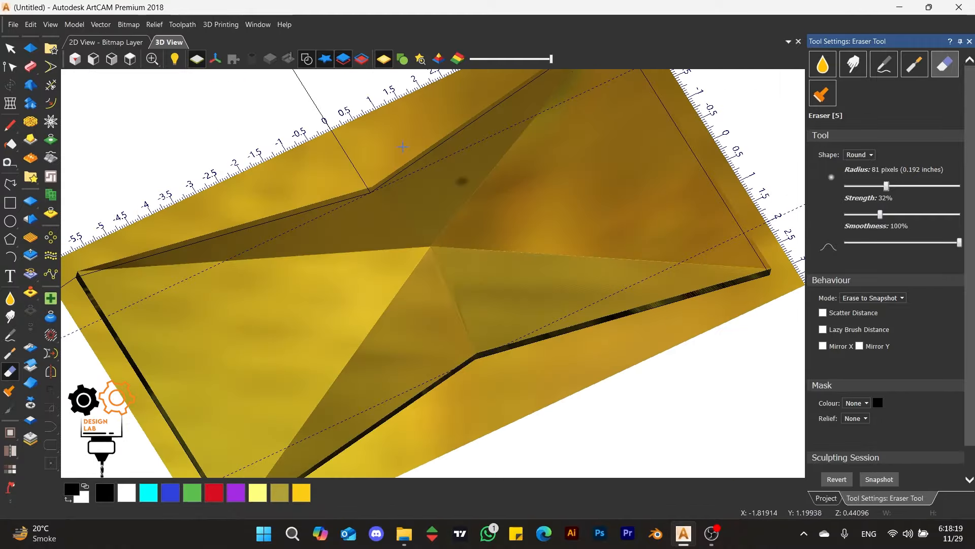
pyautogui.moveTo(196, 357); pyautogui.dragTo(224, 395, button='middle')
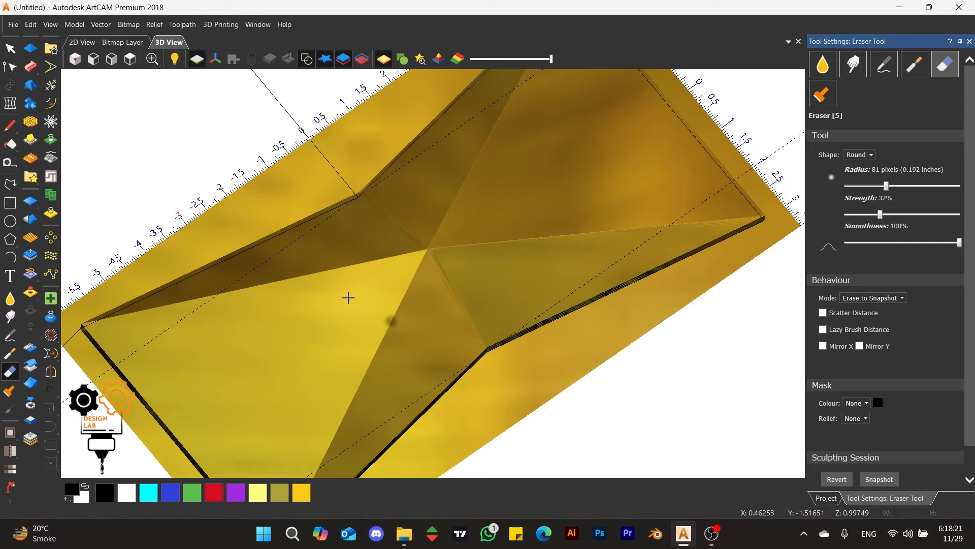
pyautogui.scroll(-5, 294, 264)
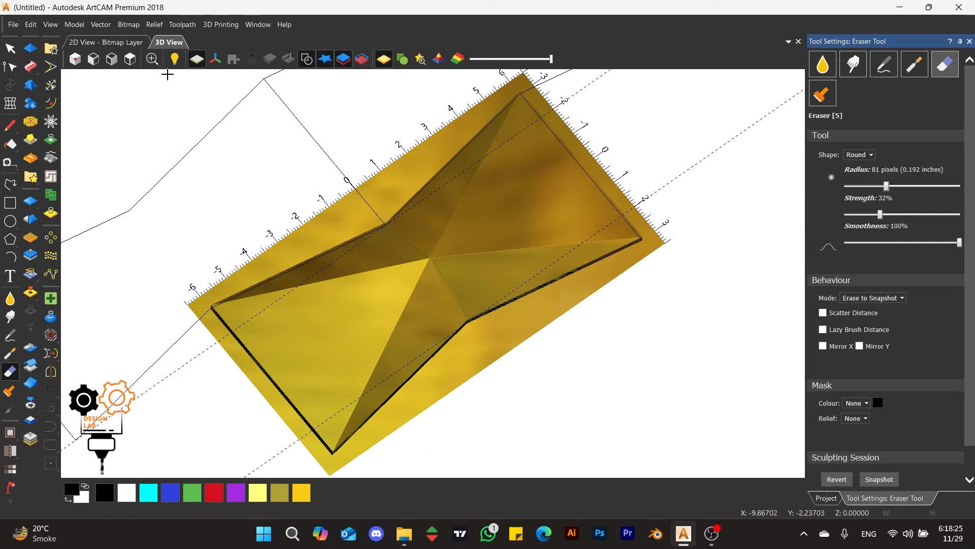
pyautogui.scroll(3, 448, 263)
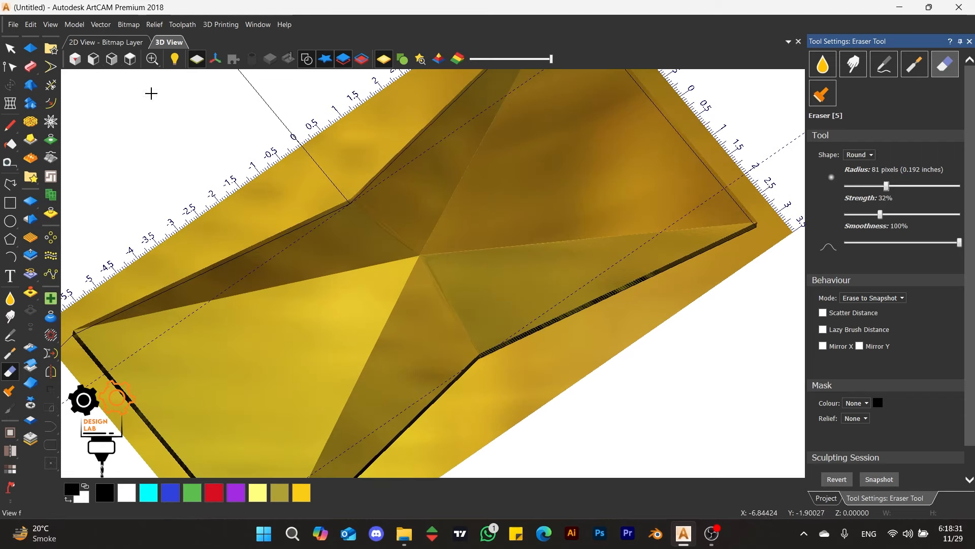
pyautogui.click(10, 49)
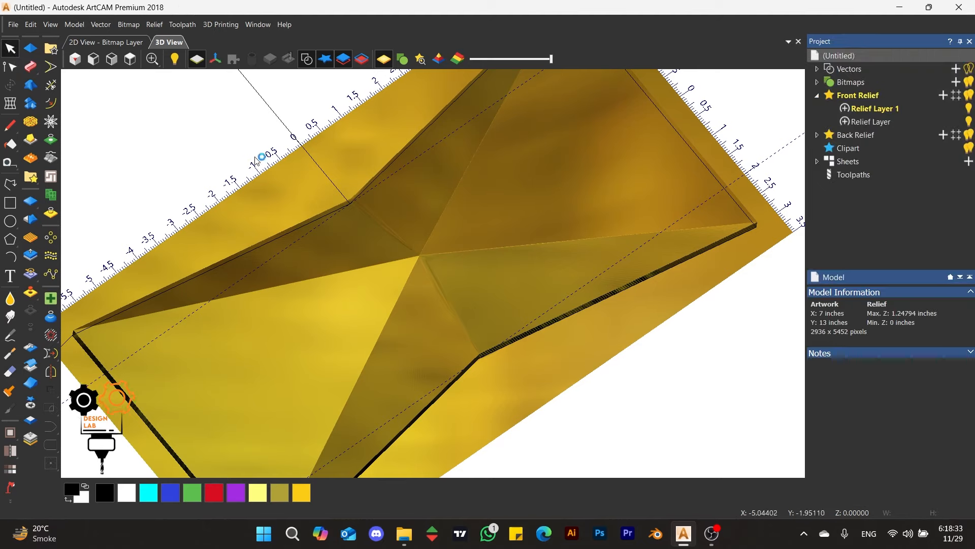
# - Hide Relief Layer 1, add a new layer to the front relief, and view the model from above
pyautogui.click(968, 109)
pyautogui.click(943, 96)
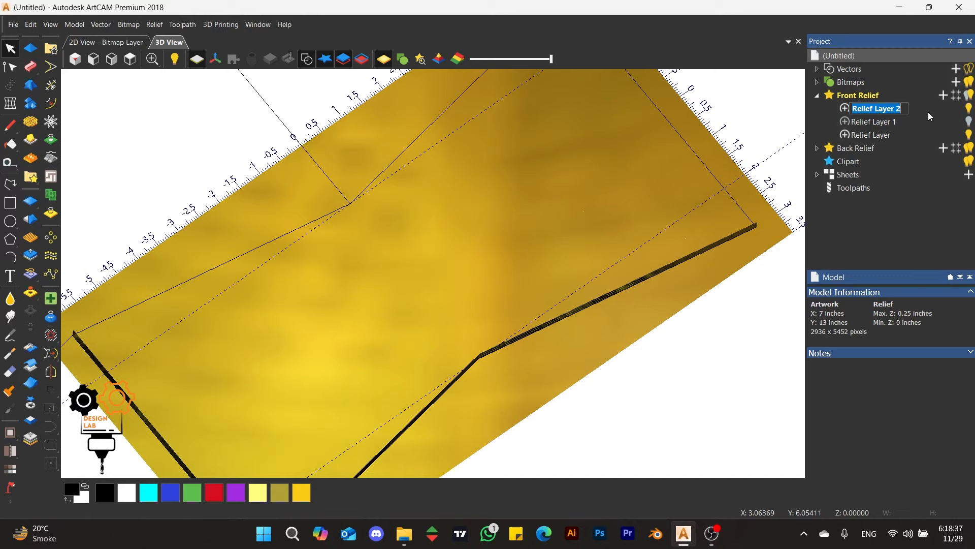
pyautogui.click(130, 59)
pyautogui.scroll(3, 483, 258)
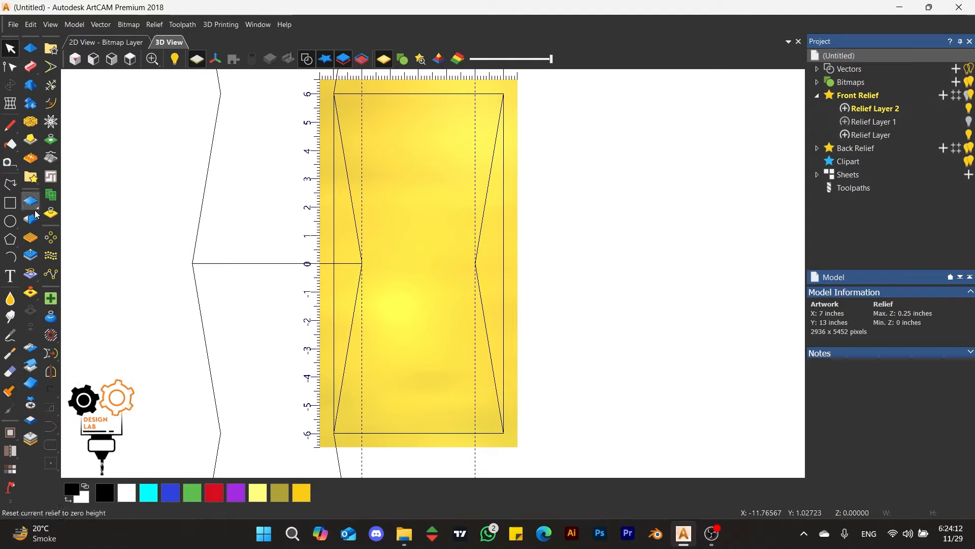
# - Create a 0.1 × 0.1 inch square vector in the middle of the hourglass and centre it on the model
pyautogui.click(9, 202)
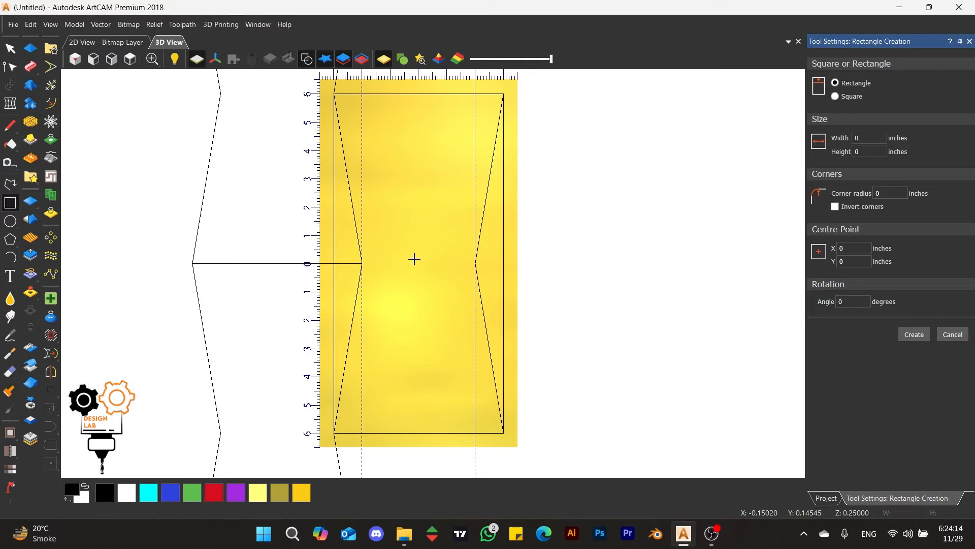
pyautogui.moveTo(418, 264); pyautogui.dragTo(414, 261)
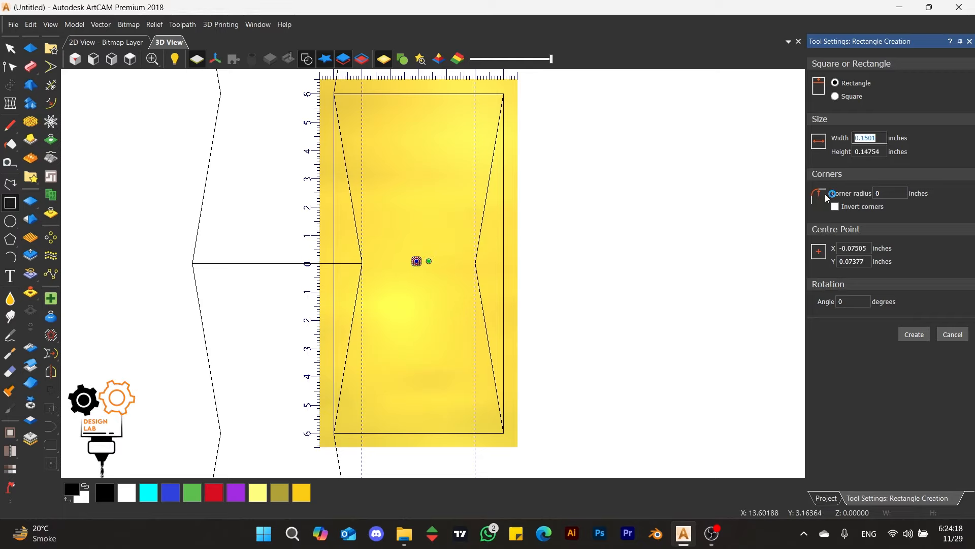
pyautogui.write('0.1')
pyautogui.press('Tab')
pyautogui.write('0.1')
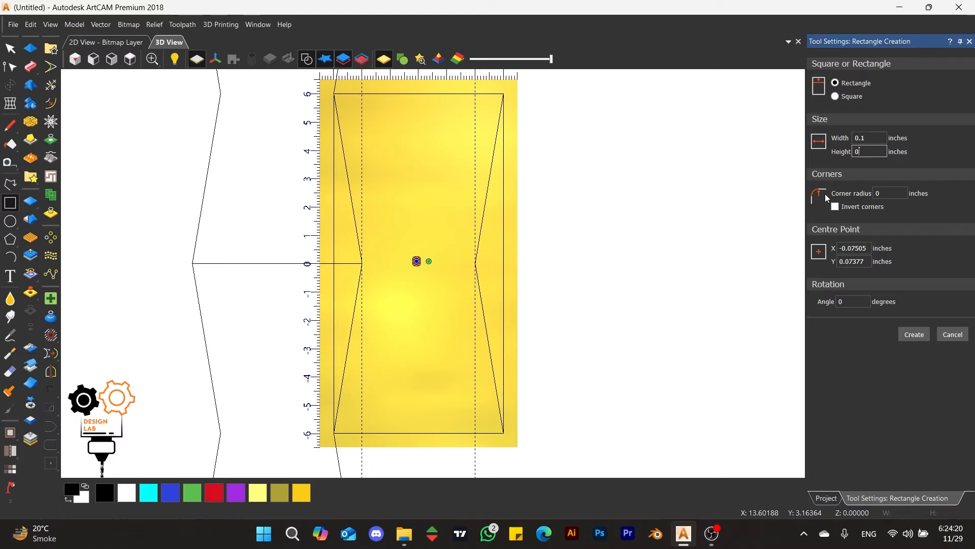
pyautogui.click(915, 334)
pyautogui.click(953, 334)
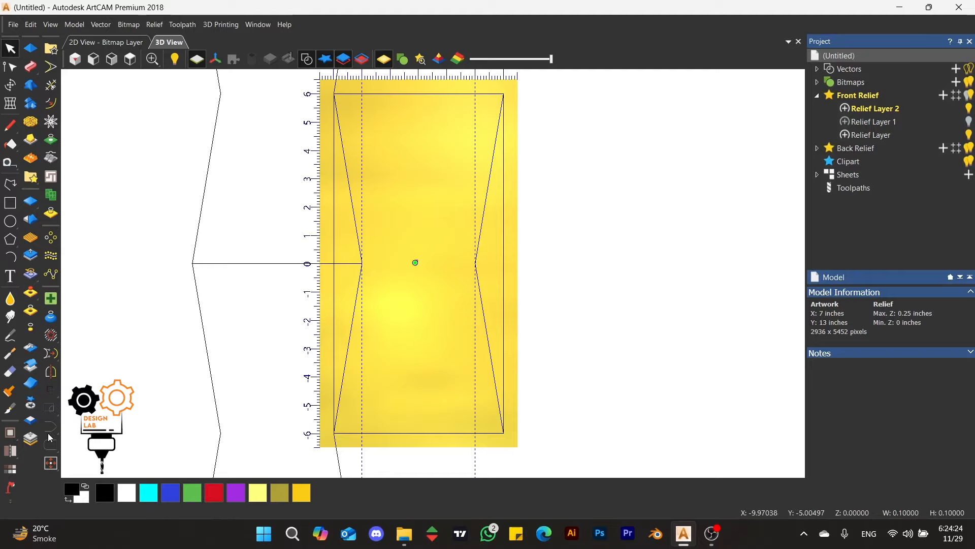
pyautogui.click(50, 463)
pyautogui.click(332, 318)
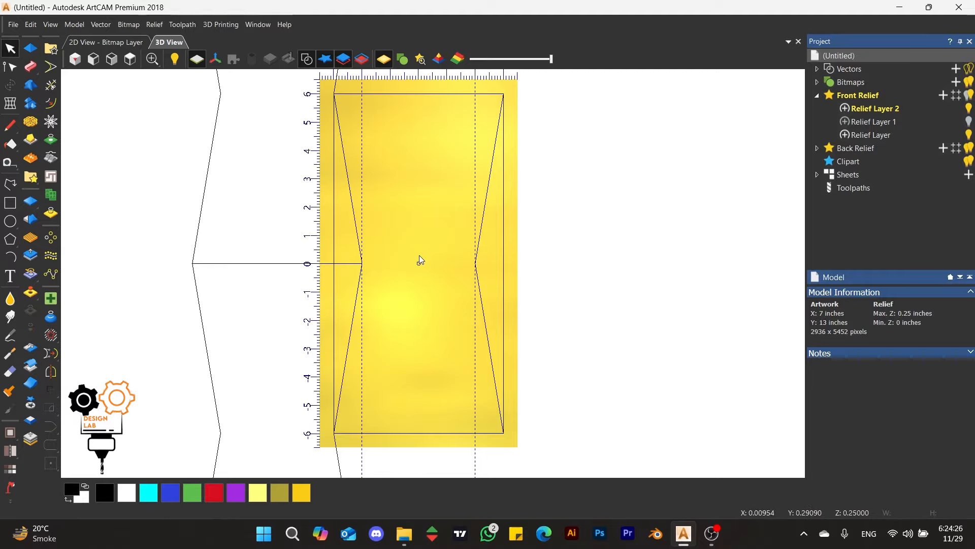
# - Apply a linear 3D Blend from the hourglass border to the filled small square, with border height 0, inner height 1 inch and Add mode
pyautogui.click(482, 215)
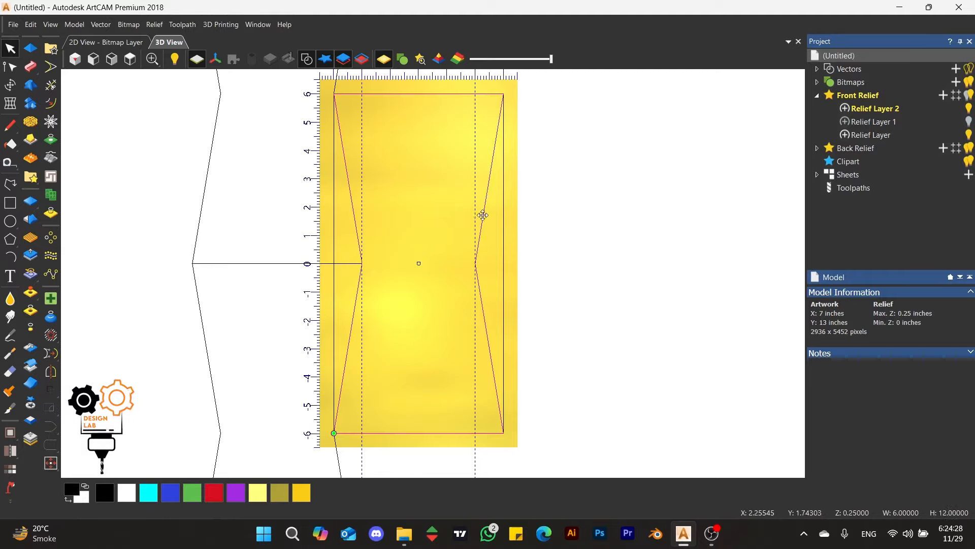
pyautogui.click(36, 82)
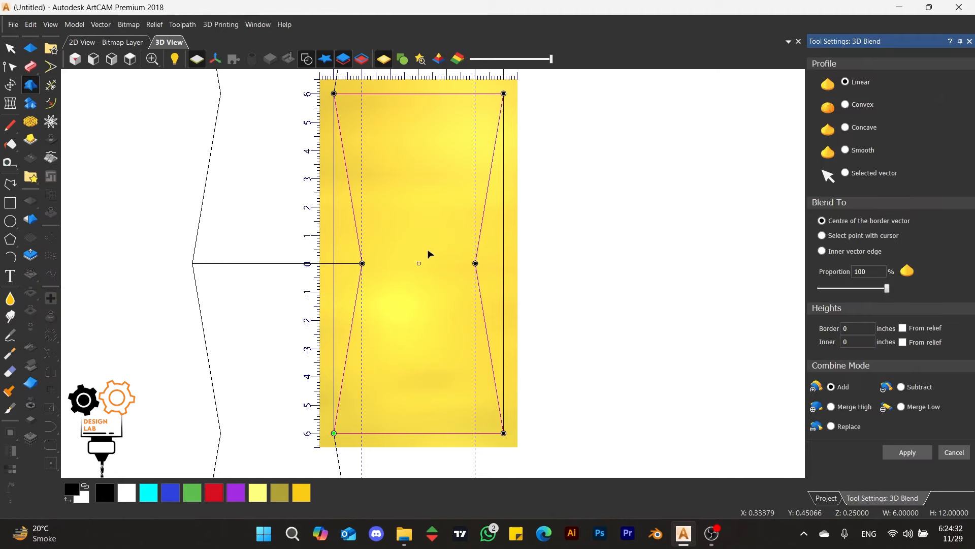
pyautogui.moveTo(429, 249); pyautogui.dragTo(405, 293)
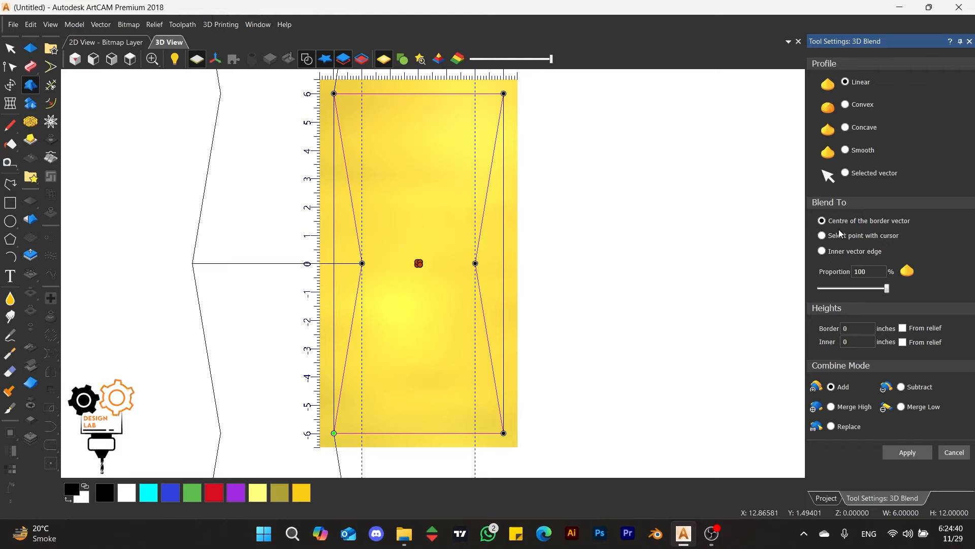
pyautogui.click(827, 256)
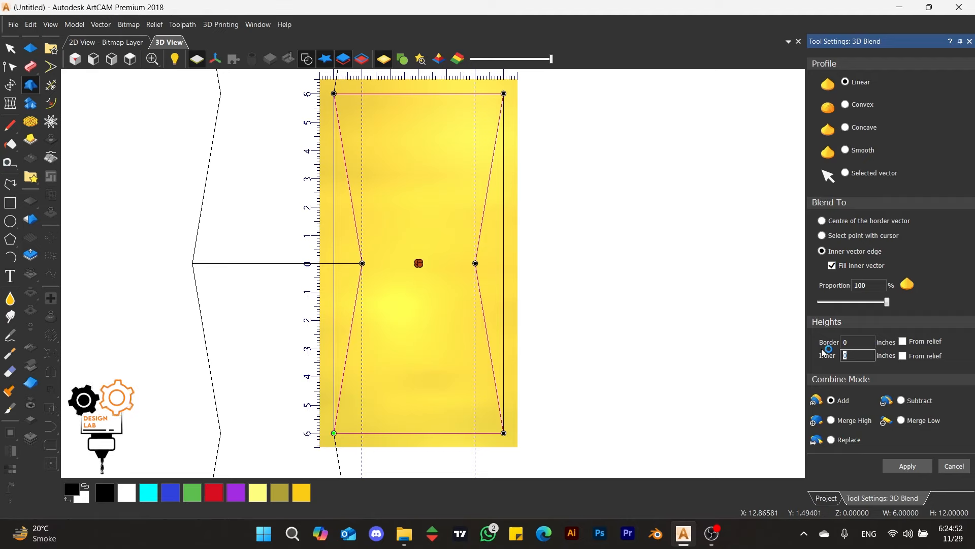
pyautogui.press('Return')
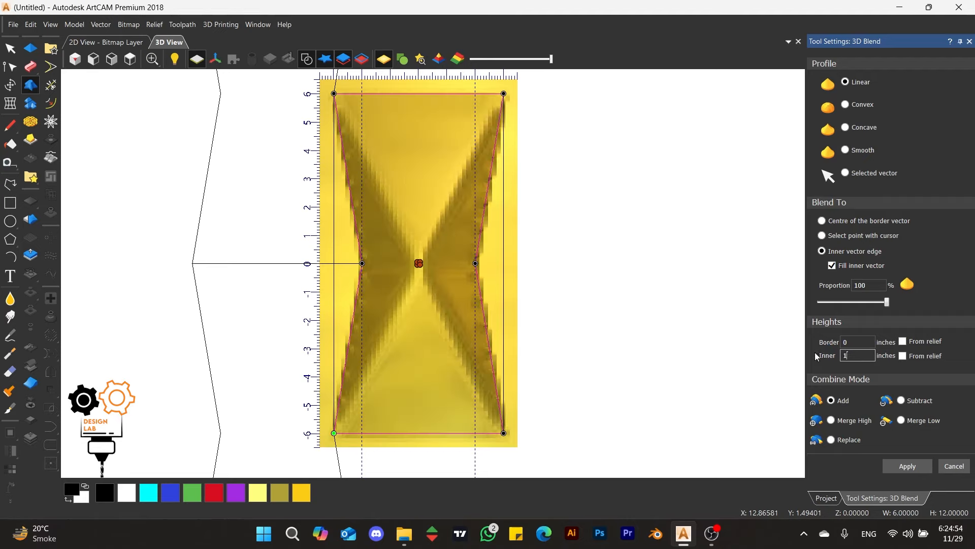
pyautogui.scroll(3, 405, 270)
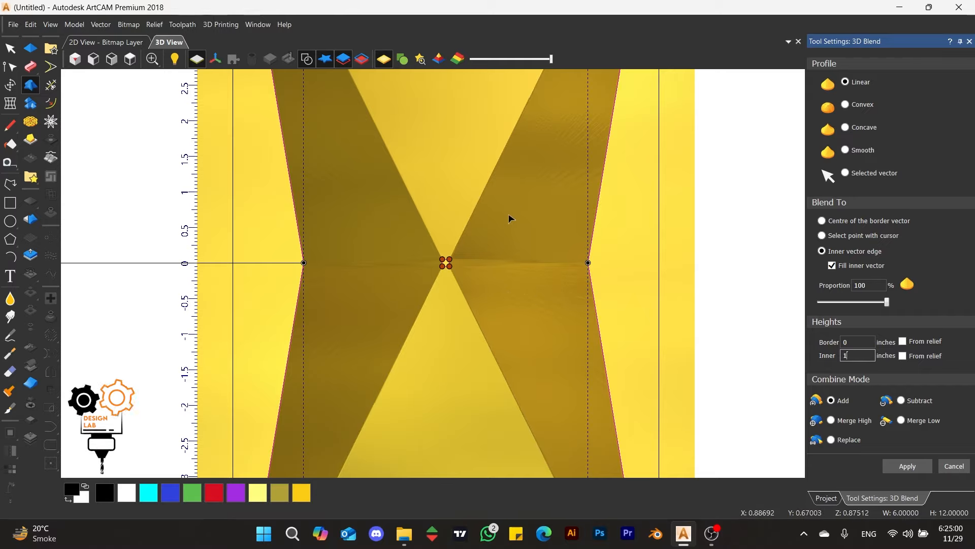
pyautogui.scroll(-3, 511, 219)
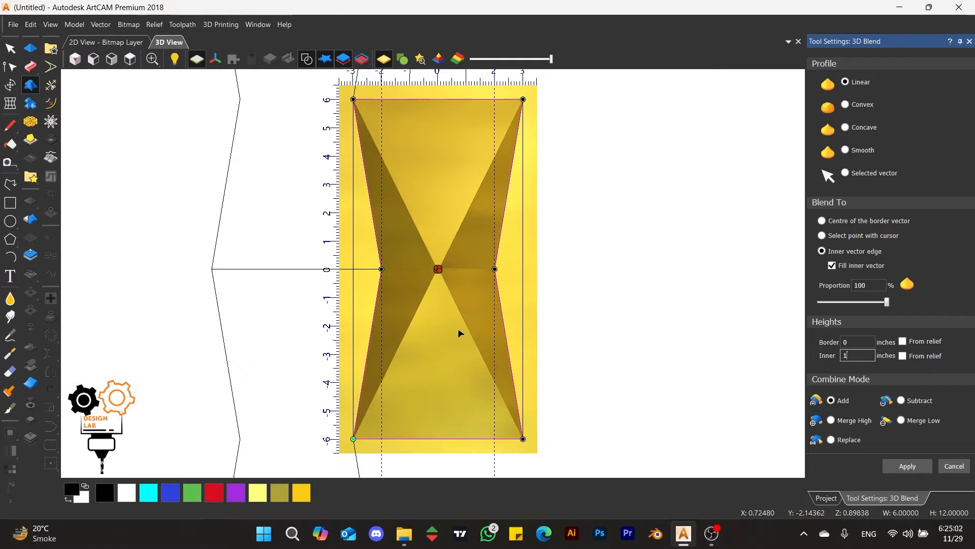
pyautogui.click(907, 466)
pyautogui.click(953, 466)
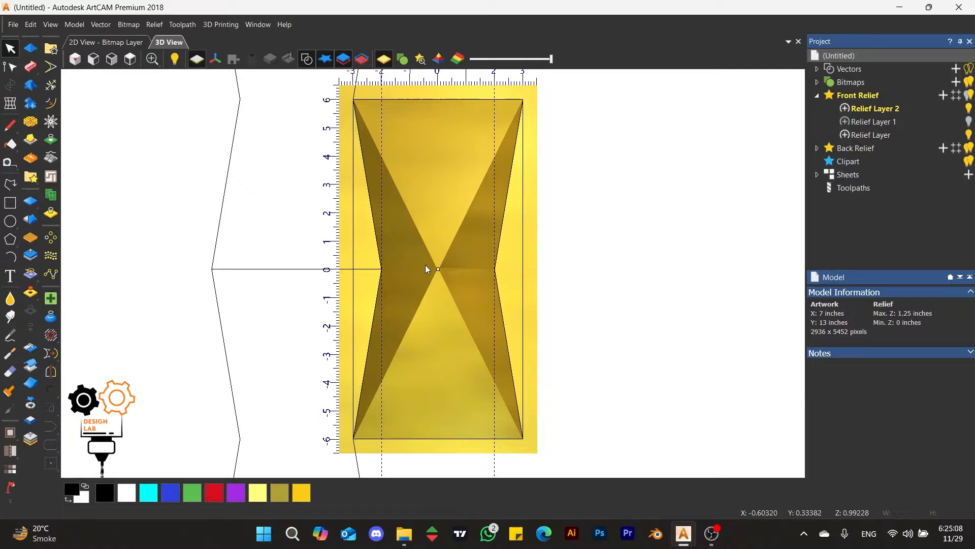
# - Smooth the ridge from the small central plateau to the hourglass's right waist node using the round 128-pixel Smoothing tool at 100% strength
pyautogui.scroll(5, 447, 283)
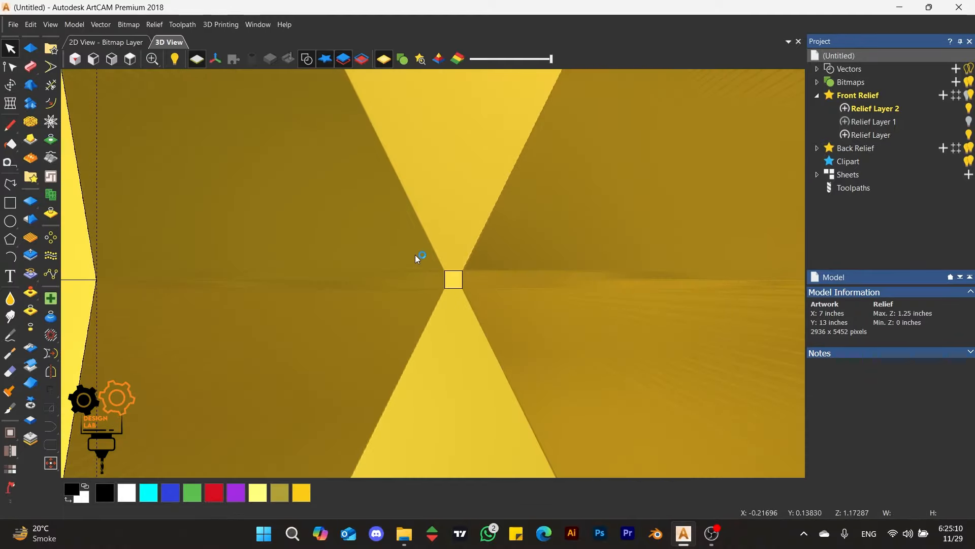
pyautogui.moveTo(435, 302); pyautogui.dragTo(514, 305)
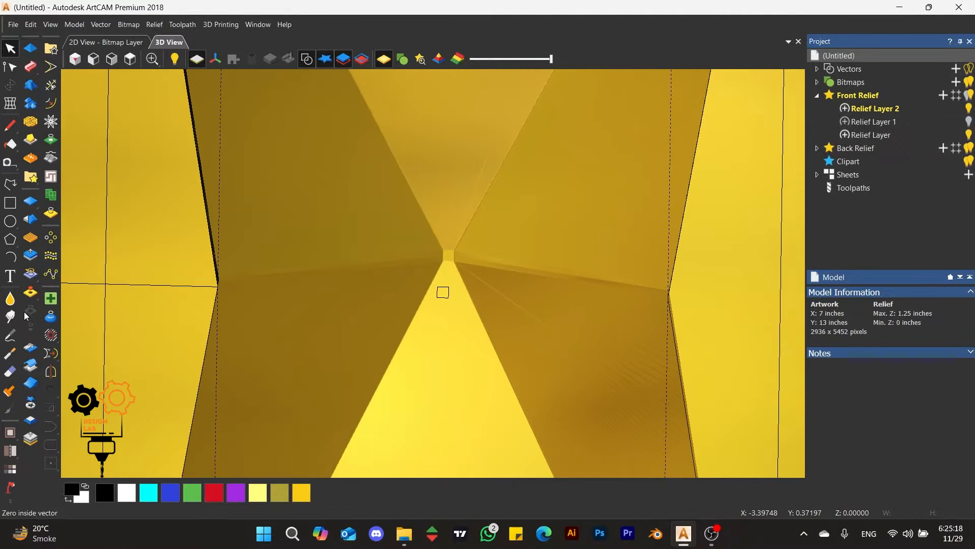
pyautogui.click(10, 298)
pyautogui.scroll(2, 532, 256)
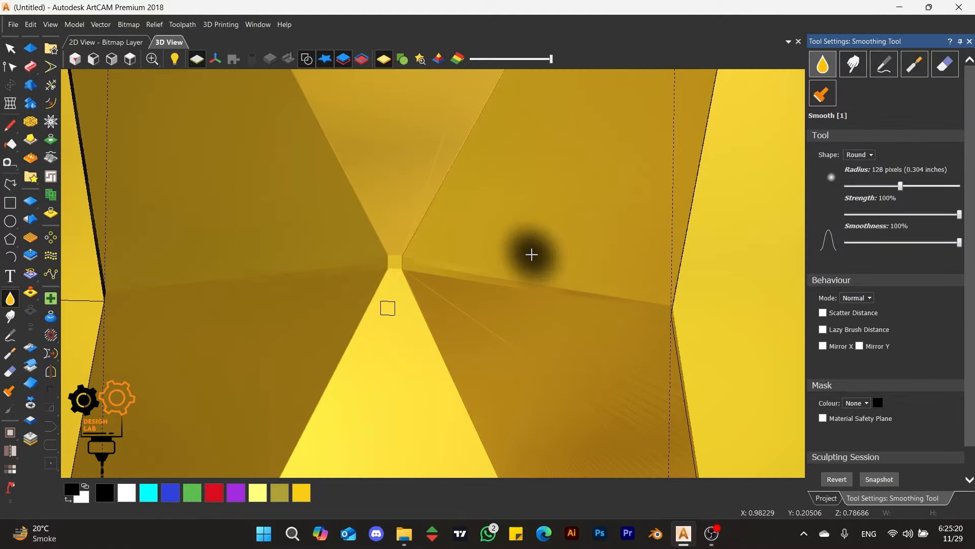
pyautogui.moveTo(530, 281)
pyautogui.mouseDown(button='middle')
pyautogui.moveTo(459, 322)
pyautogui.moveTo(396, 239)
pyautogui.moveTo(523, 331)
pyautogui.moveTo(447, 305)
pyautogui.moveTo(452, 270)
pyautogui.moveTo(468, 389)
pyautogui.mouseUp(button='middle')
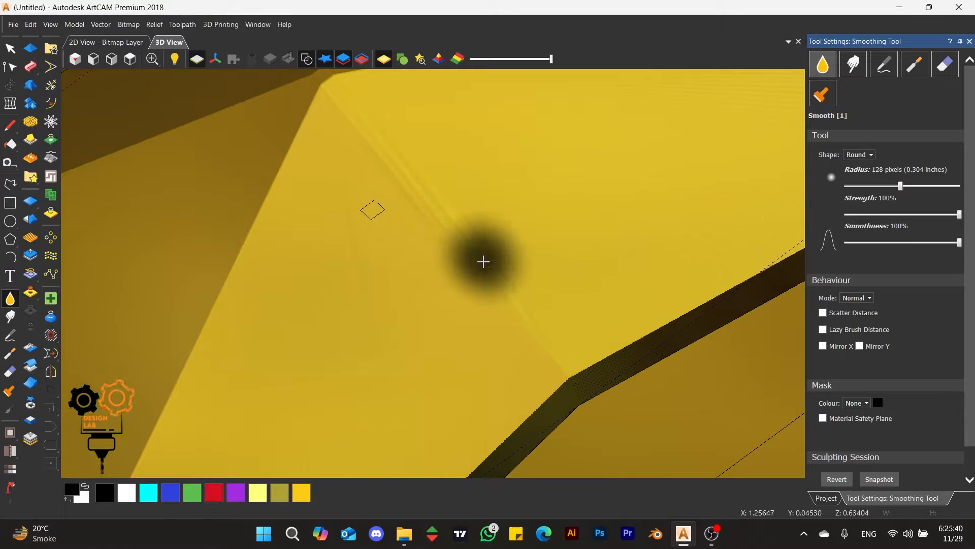
pyautogui.moveTo(483, 259)
pyautogui.mouseDown(button='middle')
pyautogui.moveTo(523, 233)
pyautogui.moveTo(382, 344)
pyautogui.moveTo(479, 279)
pyautogui.mouseUp(button='middle')
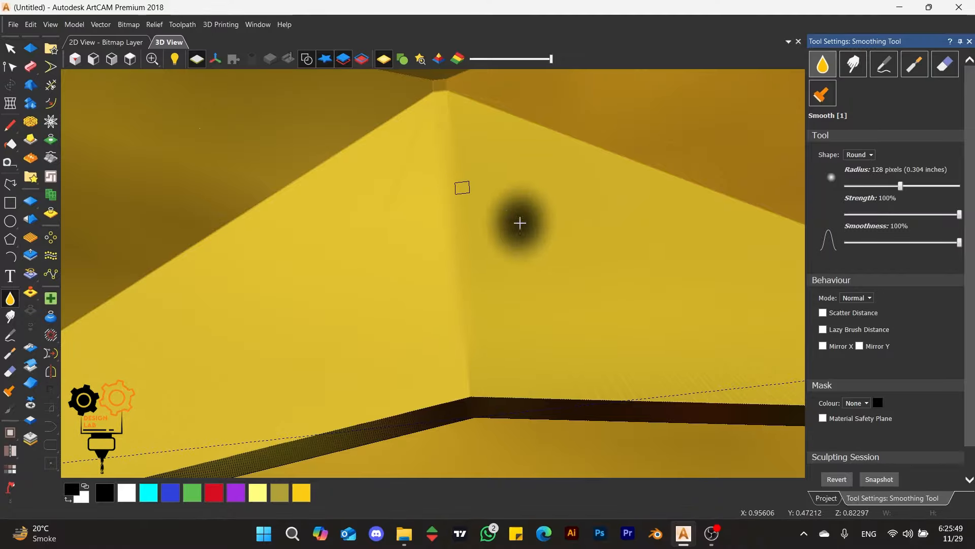
# - Smooth the opposite ridge from the central plateau to the left waist node, check the relief from above, and finish sculpting
pyautogui.scroll(-5, 503, 211)
pyautogui.moveTo(501, 209)
pyautogui.mouseDown(button='middle')
pyautogui.moveTo(300, 262)
pyautogui.moveTo(649, 270)
pyautogui.moveTo(311, 315)
pyautogui.moveTo(466, 292)
pyautogui.moveTo(421, 354)
pyautogui.mouseUp(button='middle')
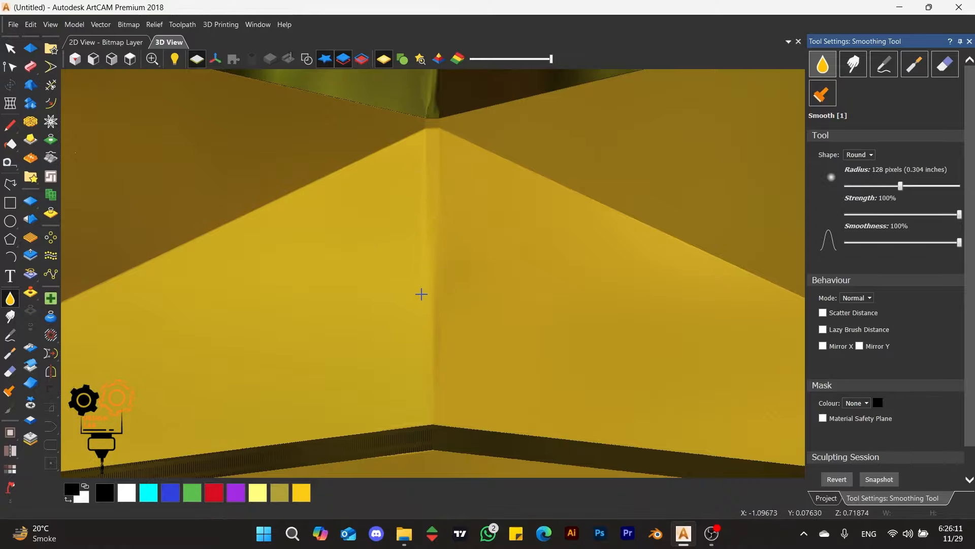
pyautogui.scroll(-5, 457, 293)
pyautogui.moveTo(505, 291); pyautogui.dragTo(552, 355, button='middle')
pyautogui.click(130, 59)
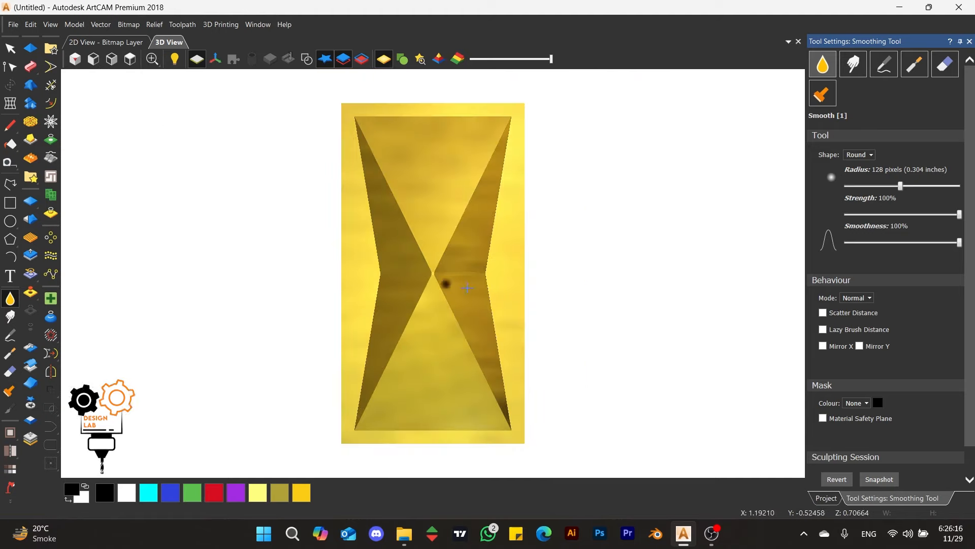
pyautogui.press('Escape')
pyautogui.scroll(2, 261, 300)
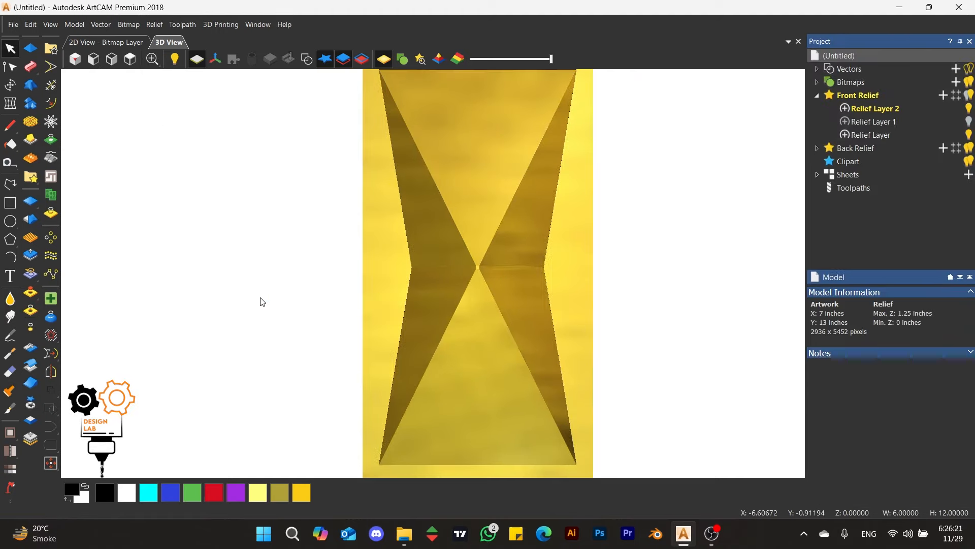
pyautogui.scroll(-2, 553, 283)
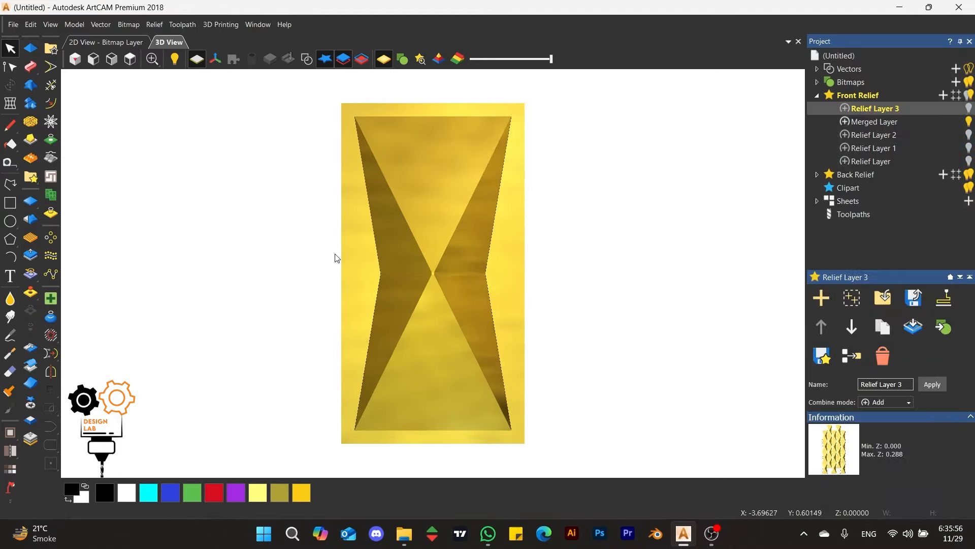
# - Show the vectors and examine how the small hourglass shapes are arranged over the lower half of the tile
pyautogui.click(306, 59)
pyautogui.scroll(-1, 328, 249)
pyautogui.scroll(3, 422, 355)
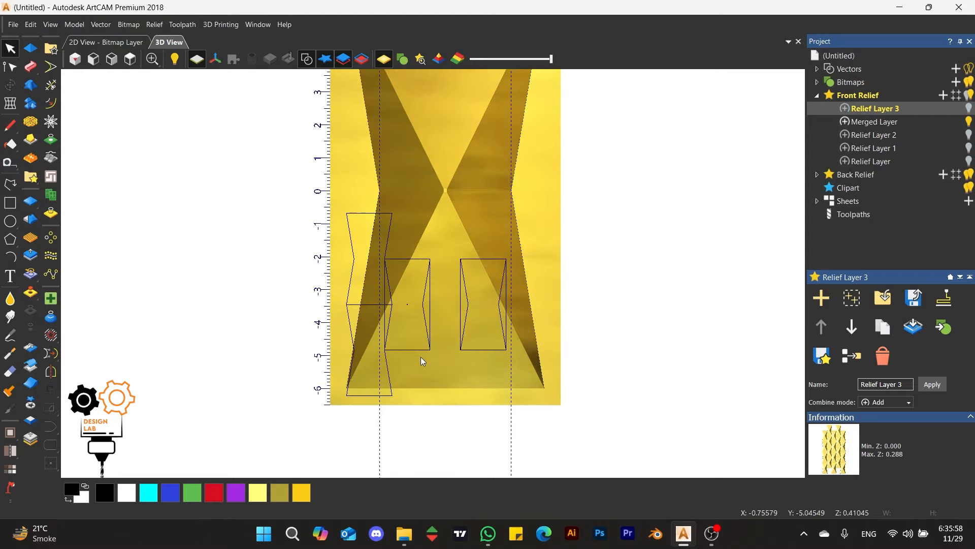
pyautogui.scroll(2, 394, 300)
pyautogui.click(405, 274)
pyautogui.scroll(-5, 387, 304)
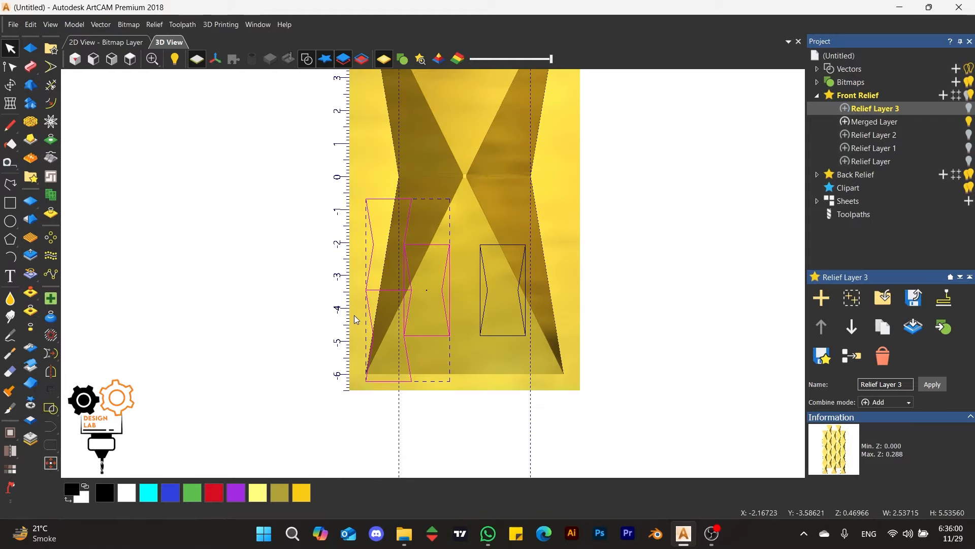
pyautogui.scroll(2, 423, 165)
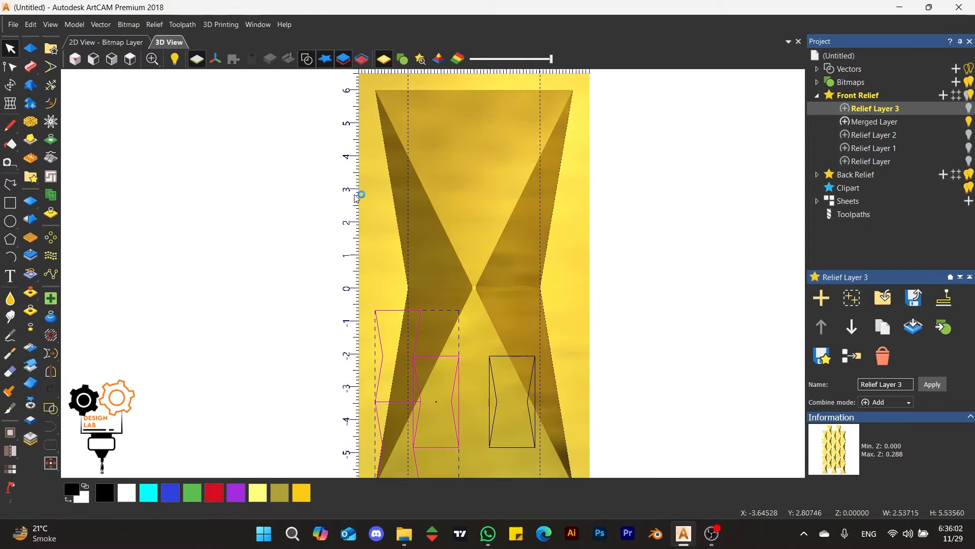
pyautogui.scroll(-2, 406, 139)
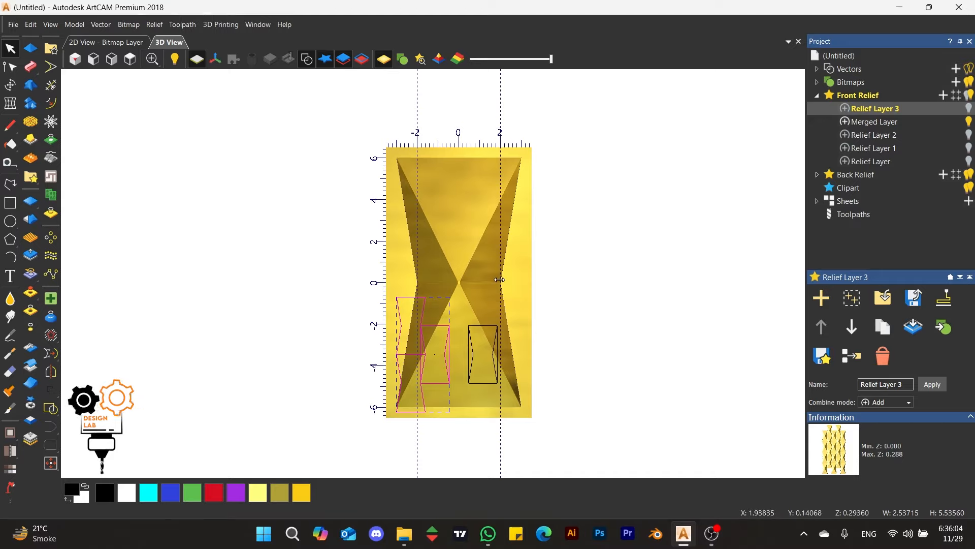
pyautogui.click(581, 290)
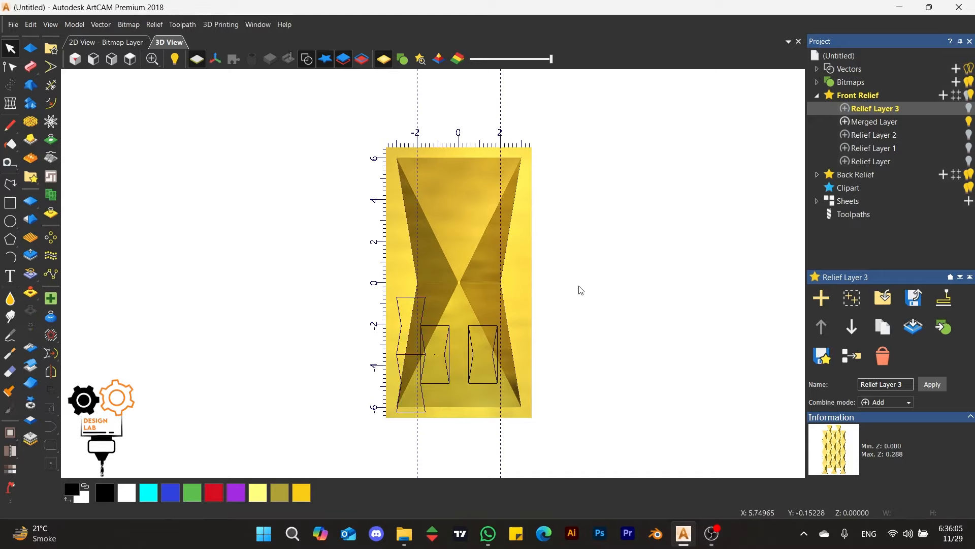
# - Hide the Merged Layer, show Relief Layer 3 with the repeated hourglass pattern, and hide the vectors
pyautogui.click(968, 123)
pyautogui.click(968, 109)
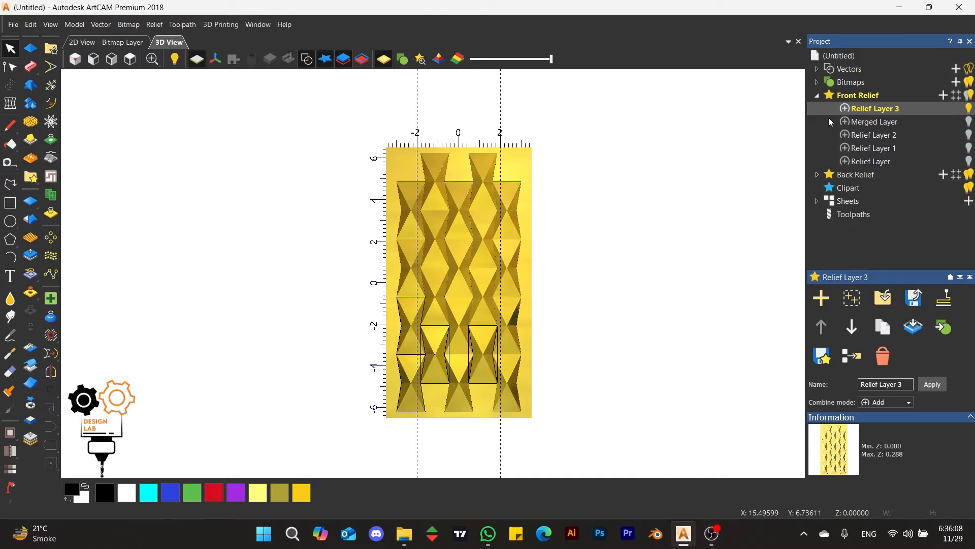
pyautogui.click(306, 59)
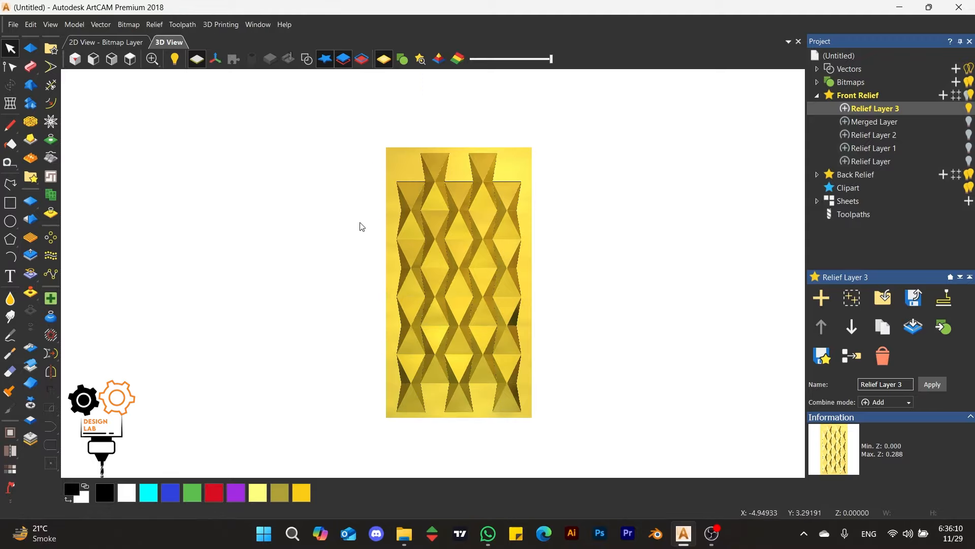
# - Examine the repeated hourglass relief pattern from above, close up and from several angles
pyautogui.moveTo(477, 330); pyautogui.dragTo(398, 349)
pyautogui.moveTo(434, 288); pyautogui.dragTo(502, 281)
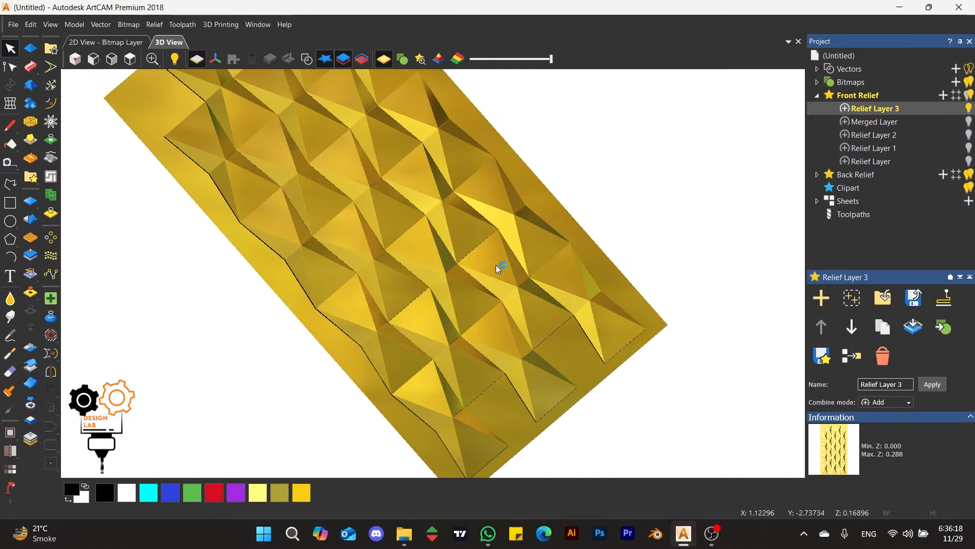
pyautogui.moveTo(376, 122); pyautogui.dragTo(463, 319)
pyautogui.scroll(2, 468, 316)
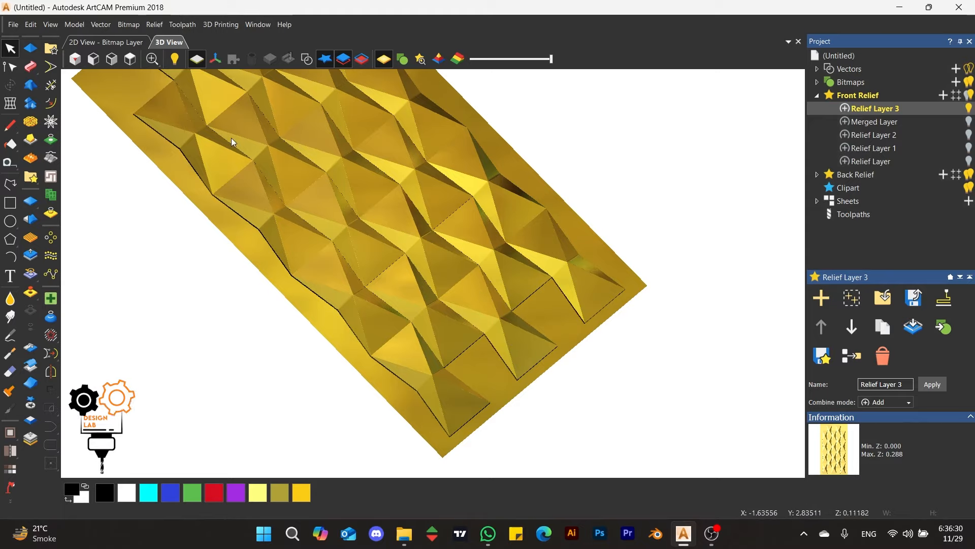
pyautogui.moveTo(464, 304); pyautogui.dragTo(405, 246)
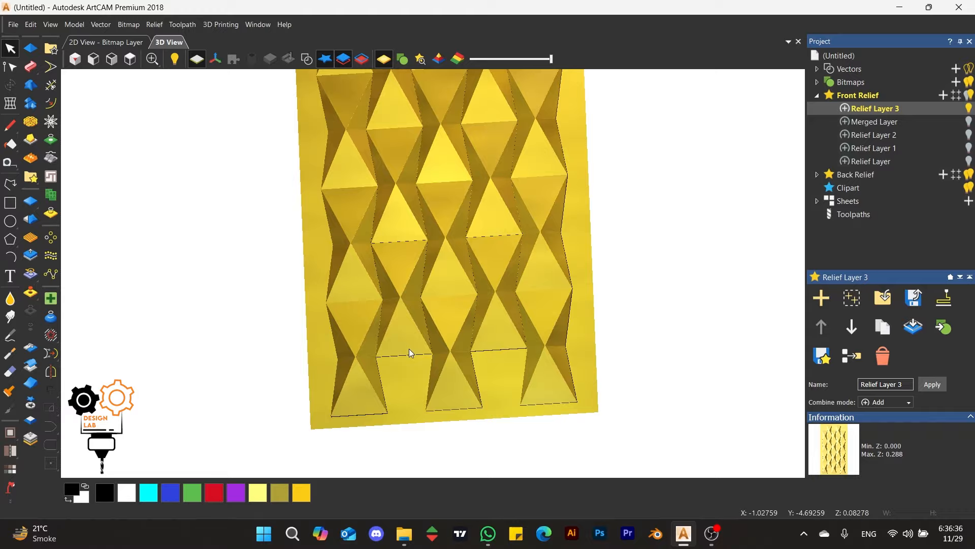
pyautogui.scroll(5, 408, 349)
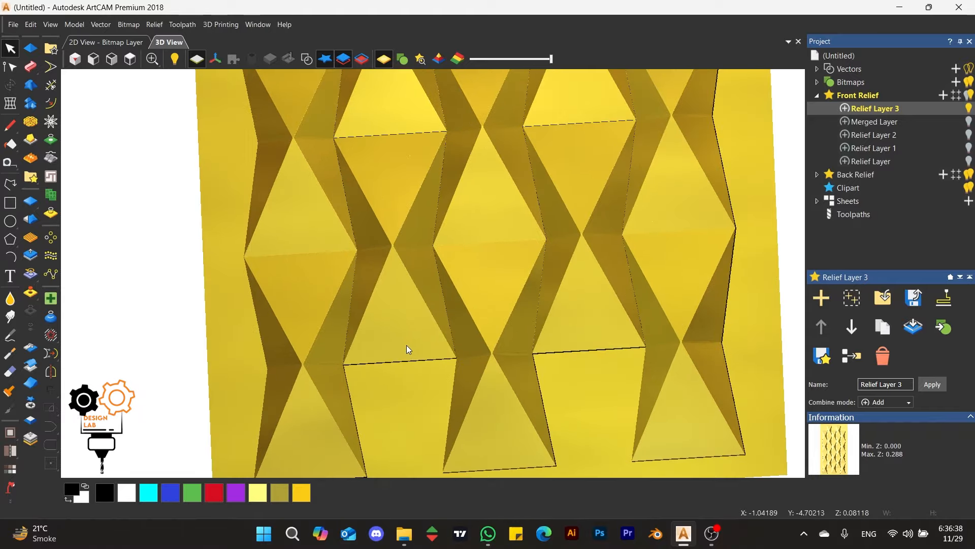
pyautogui.moveTo(430, 415); pyautogui.dragTo(502, 207)
pyautogui.scroll(-5, 480, 257)
pyautogui.click(132, 61)
pyautogui.scroll(2, 456, 322)
pyautogui.moveTo(456, 322); pyautogui.dragTo(494, 321)
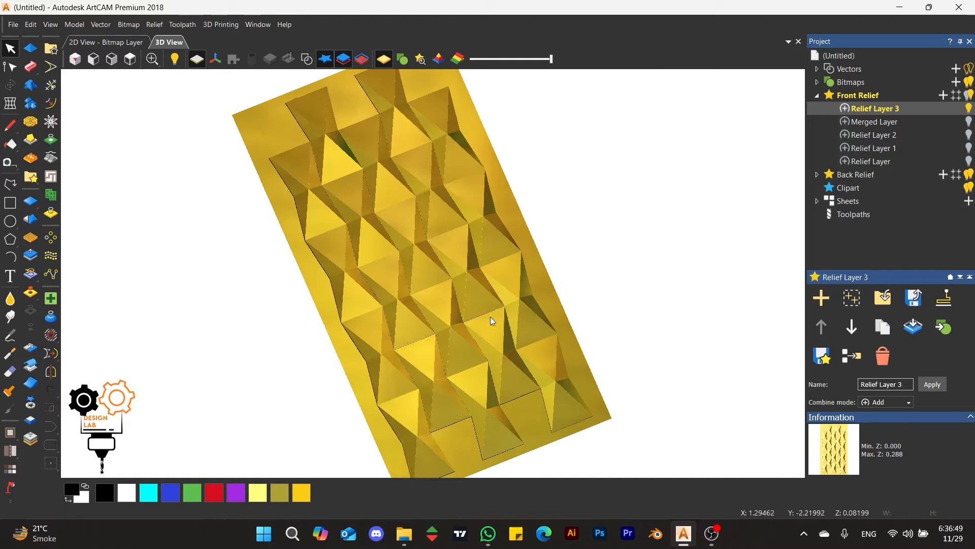